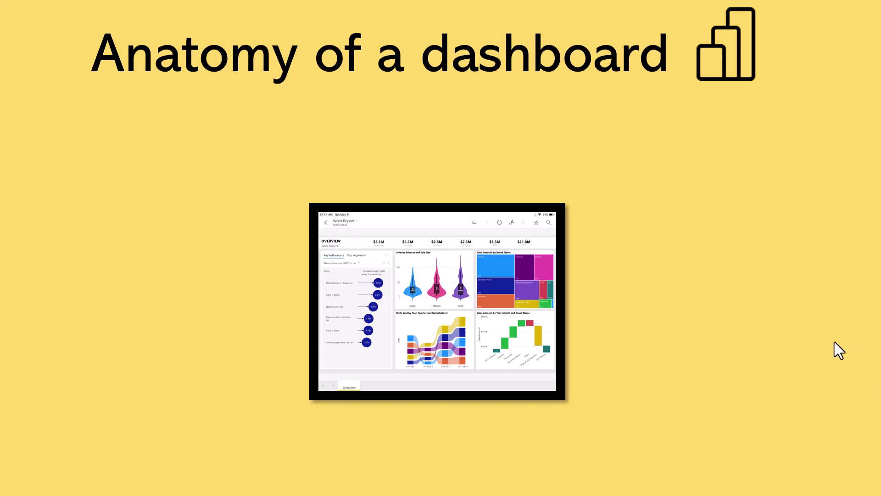
Reveal the Any data, Share insights, Seamless integrations, Extensibility and Data visualizations callouts in turn.
{"action": "left_click", "coordinate": [638, 230]}
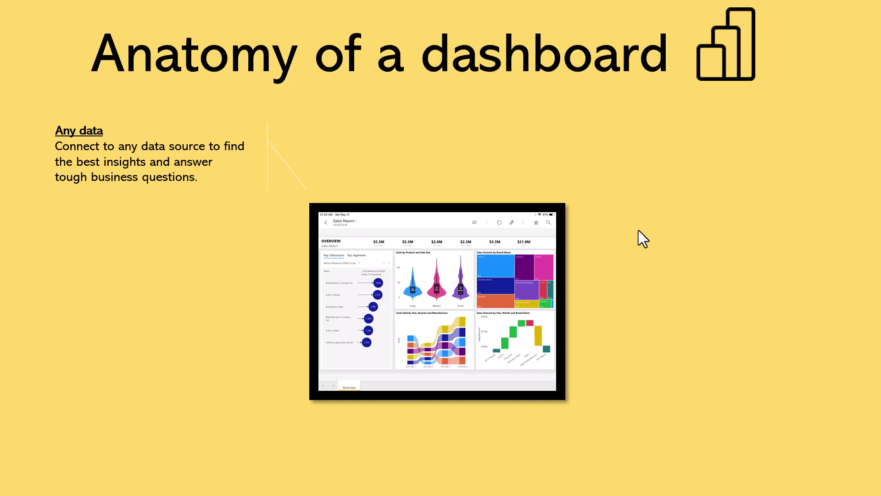
{"action": "key", "text": "Right"}
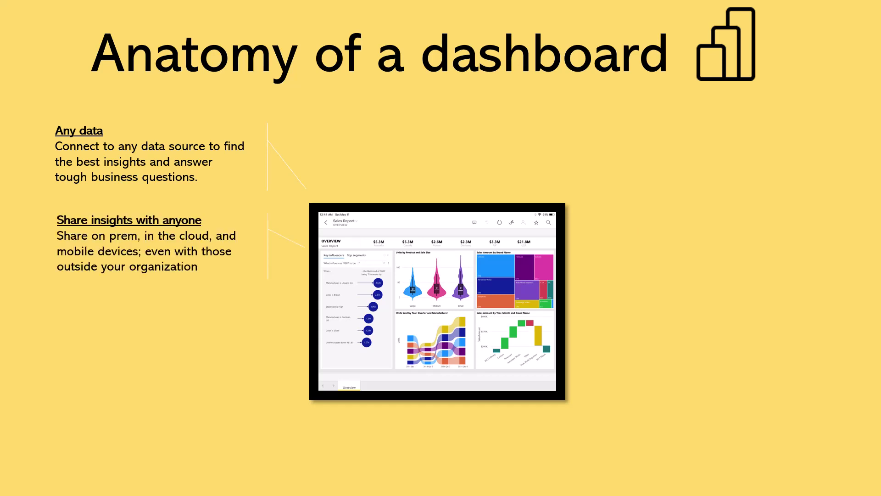
{"action": "key", "text": "Right"}
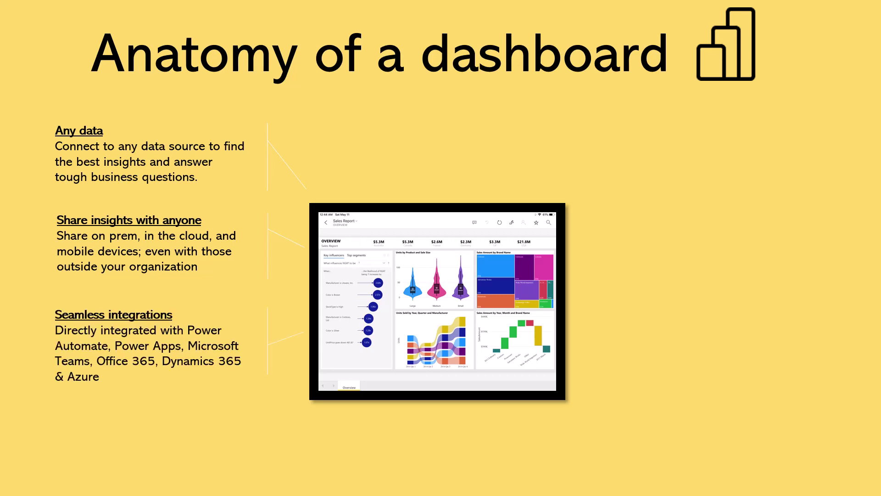
{"action": "key", "text": "Right"}
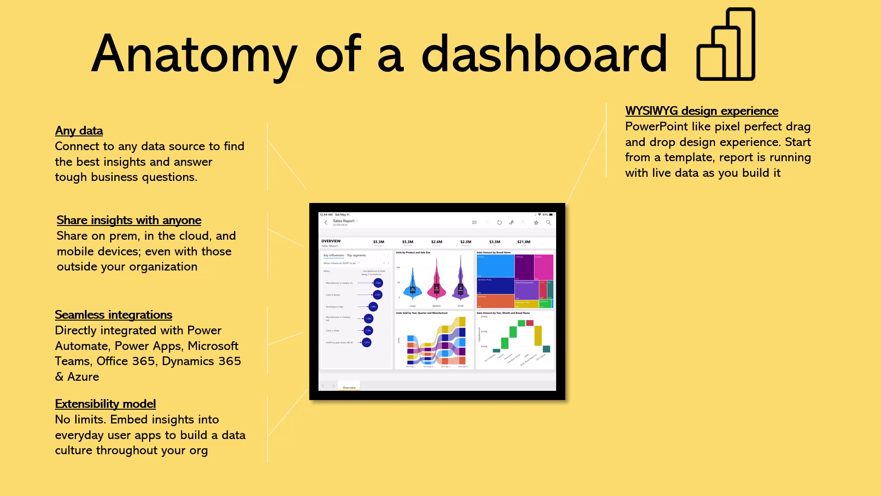
{"action": "key", "text": "Right"}
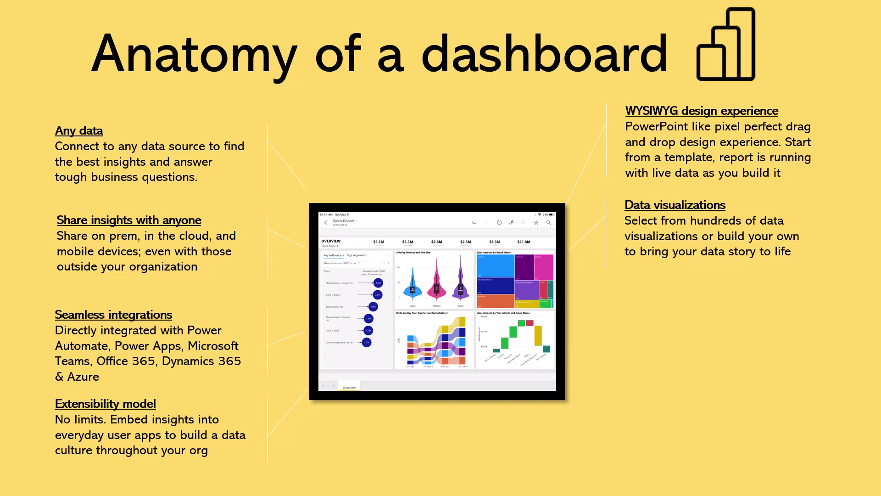
{"action": "key", "text": "Right"}
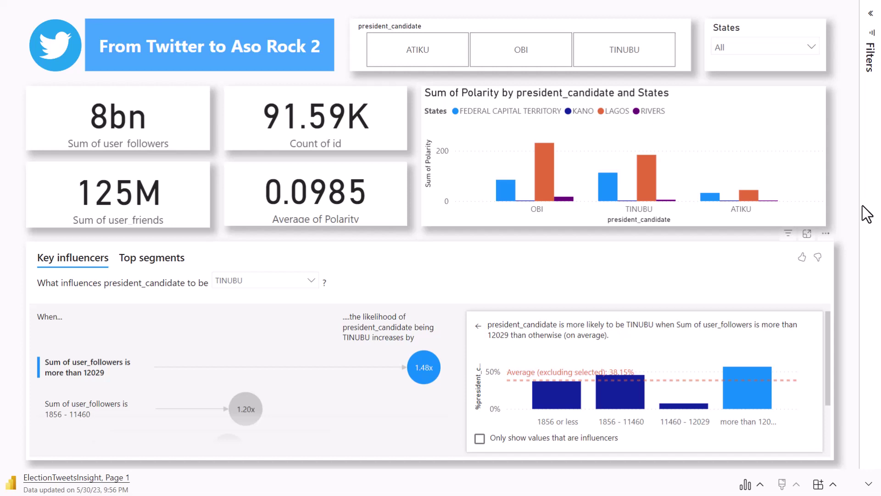
Filter the report to the AKWA IBOM state, then clear that filter.
{"action": "left_click", "coordinate": [759, 48]}
{"action": "left_click", "coordinate": [723, 102]}
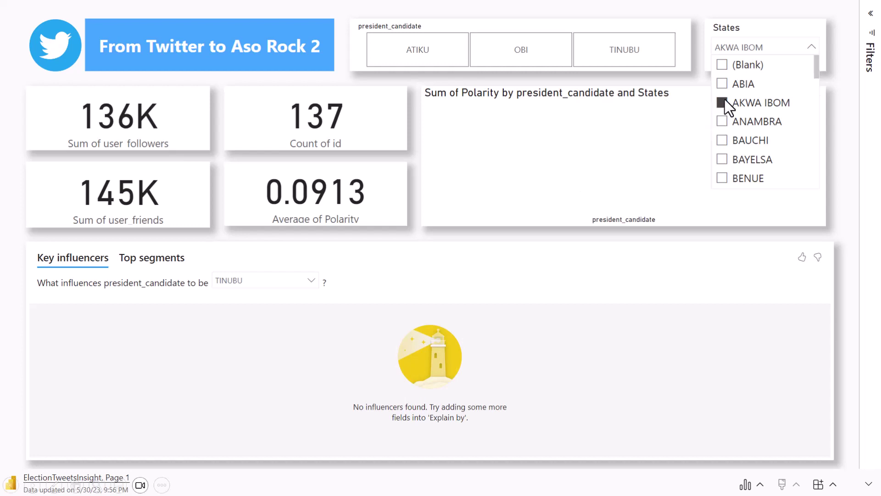
{"action": "left_click", "coordinate": [726, 100]}
Cycle the candidate filter through TINUBU, OBI and ATIKU, clear it, and explain the 1856 - 11460 followers influencer.
{"action": "left_click", "coordinate": [643, 48]}
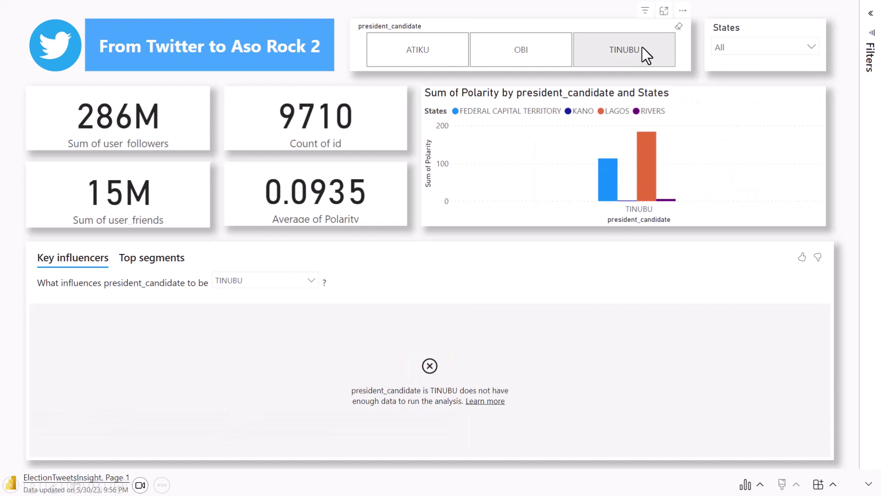
{"action": "left_click", "coordinate": [522, 51]}
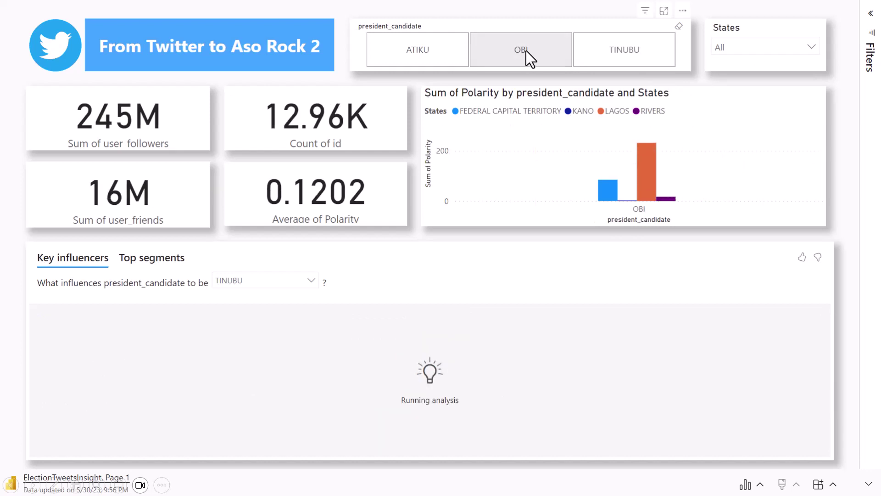
{"action": "left_click", "coordinate": [400, 48]}
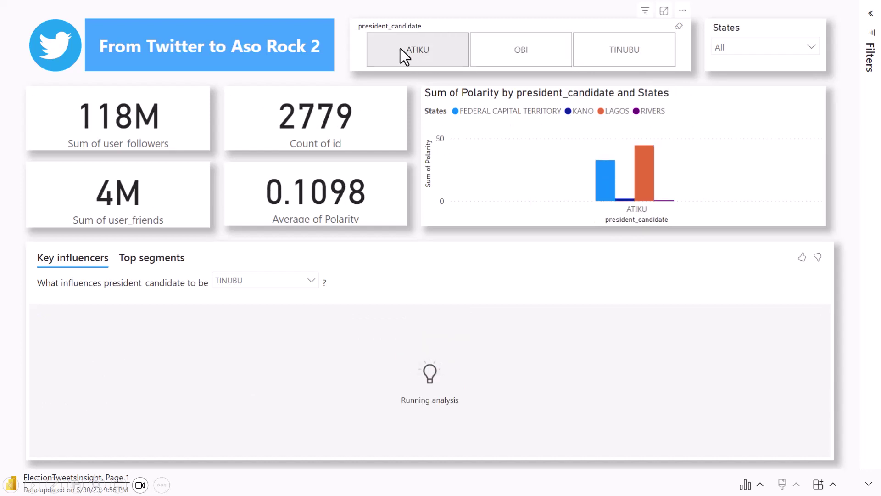
{"action": "left_click", "coordinate": [459, 53]}
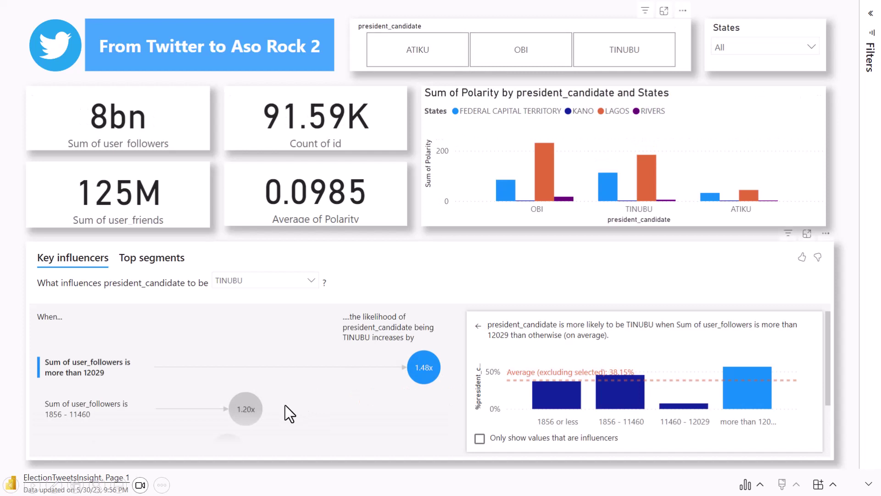
{"action": "left_click", "coordinate": [254, 406]}
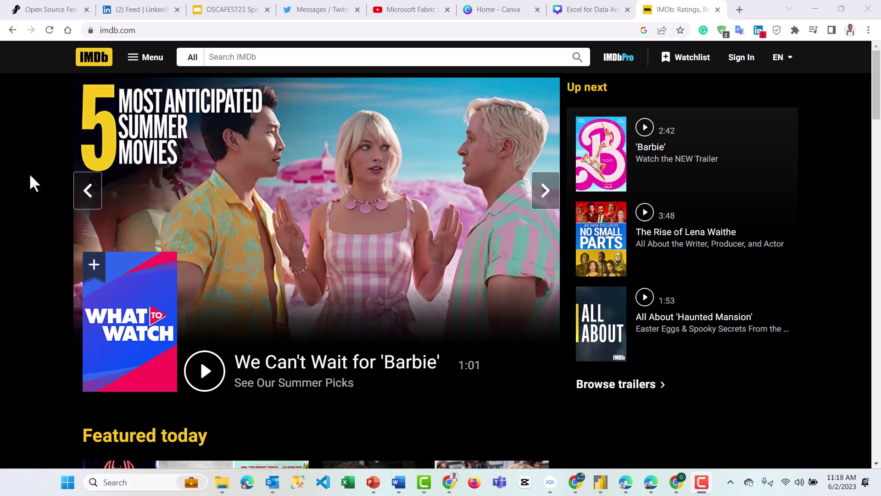
Go to IMDb's Top 250 TV Shows chart via the menu, copy its URL, and switch to Power BI Desktop.
{"action": "left_click", "coordinate": [144, 59]}
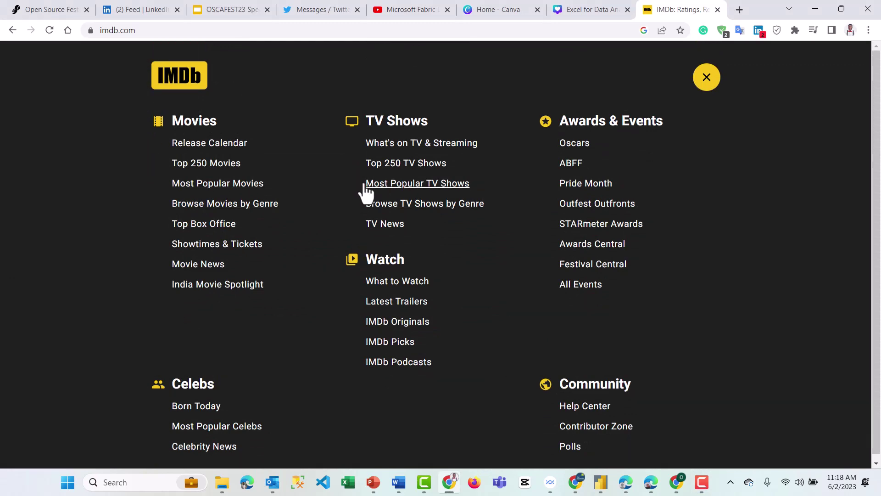
{"action": "left_click", "coordinate": [401, 166]}
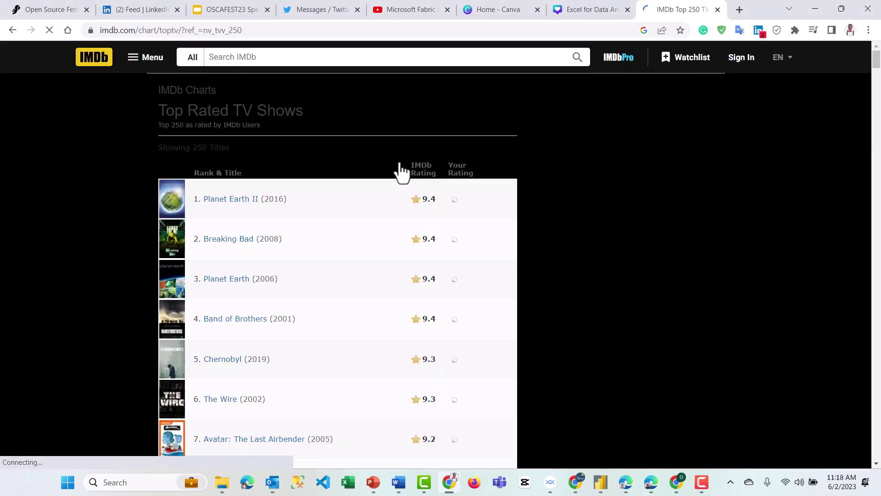
{"action": "left_click", "coordinate": [286, 31]}
{"action": "key", "text": "ctrl+a"}
{"action": "key", "text": "ctrl+c"}
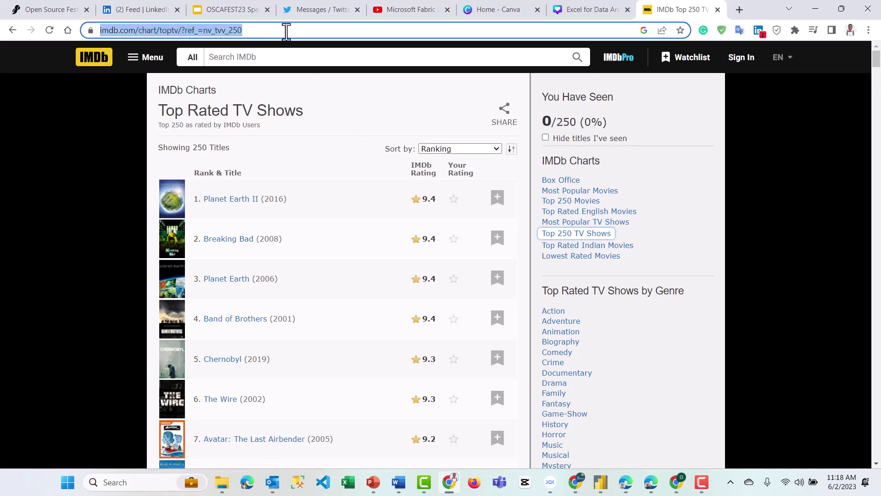
{"action": "left_click", "coordinate": [601, 482]}
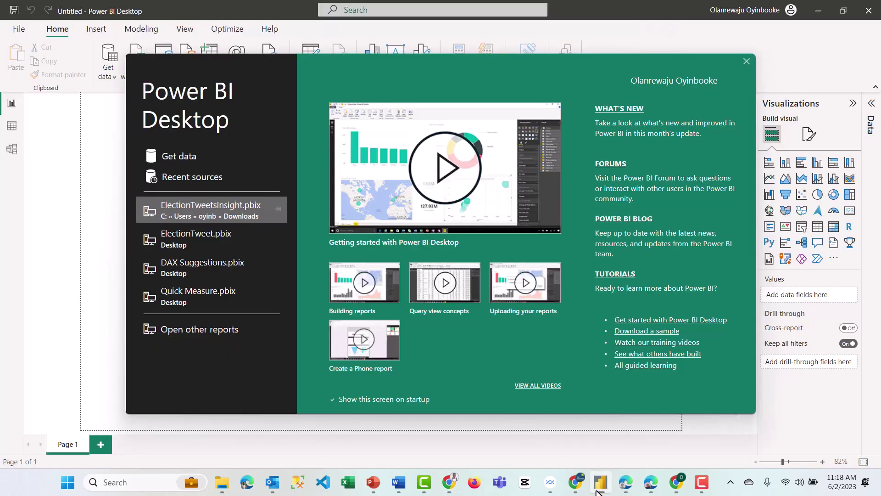
Close the start screen and choose Web as the data source.
{"action": "left_click", "coordinate": [747, 62]}
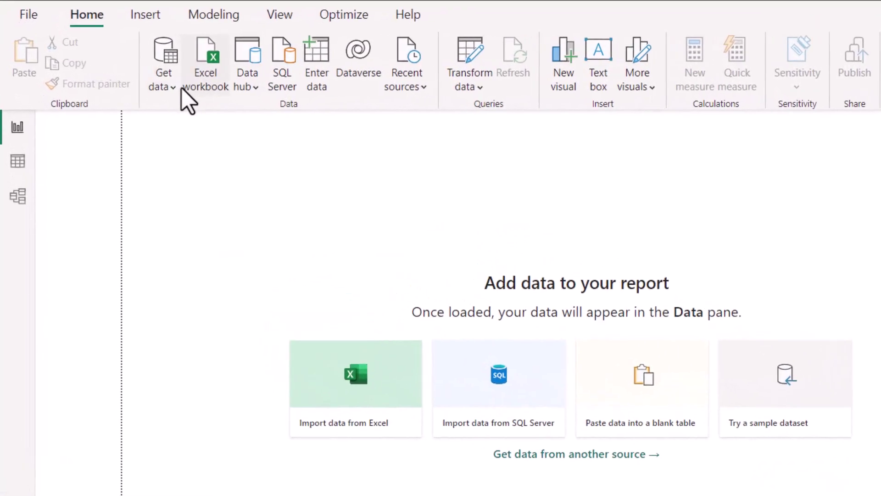
{"action": "left_click", "coordinate": [115, 77]}
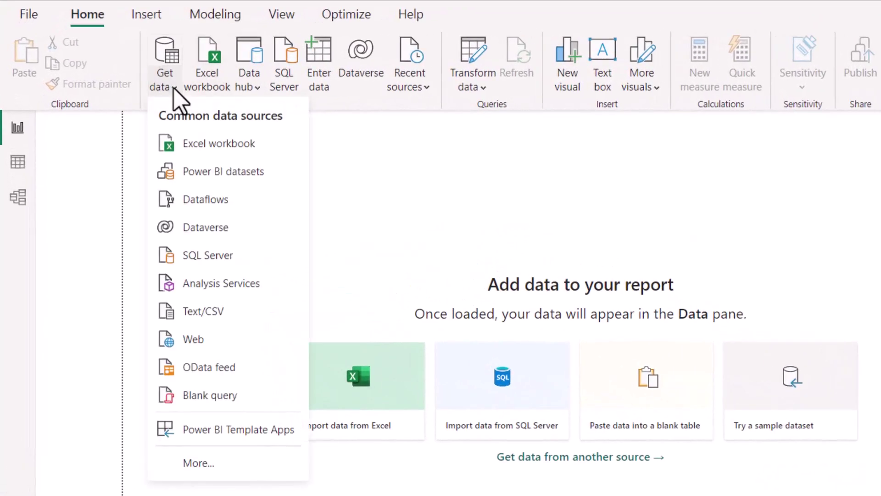
{"action": "left_click", "coordinate": [193, 338]}
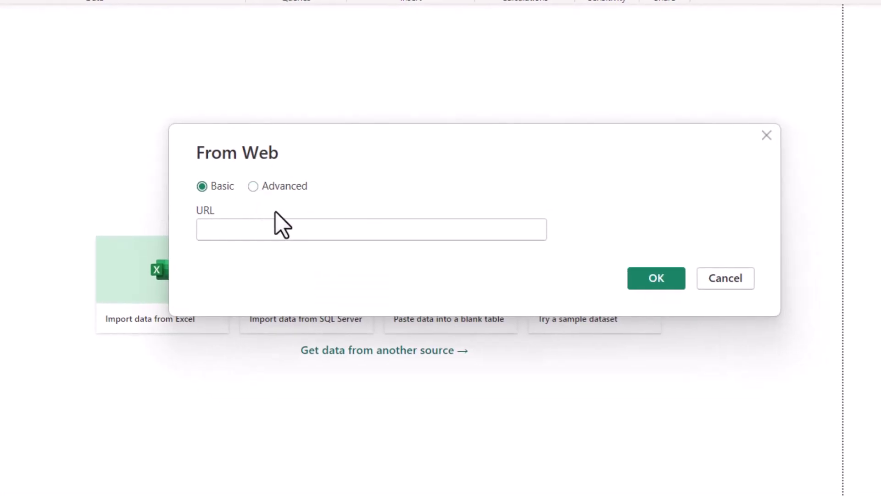
Connect to the pasted IMDb chart URL and preview Table 1 in Navigator.
{"action": "left_click", "coordinate": [277, 227]}
{"action": "key", "text": "ctrl+v"}
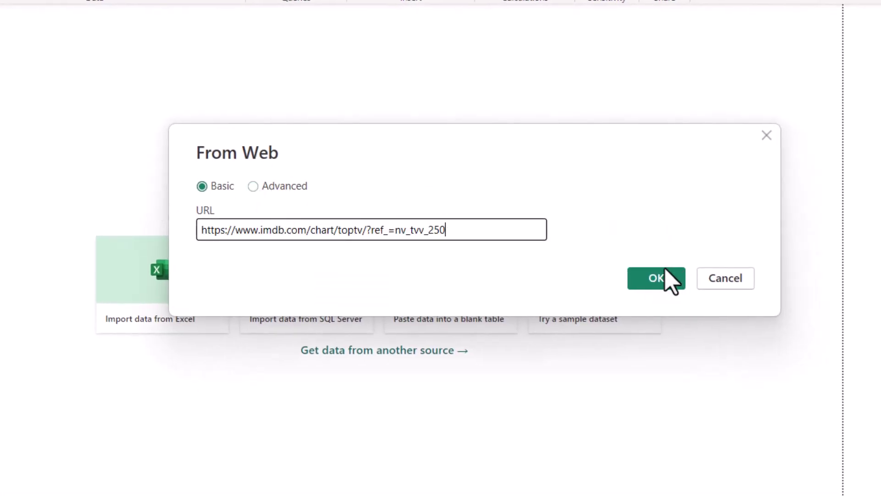
{"action": "left_click", "coordinate": [661, 279]}
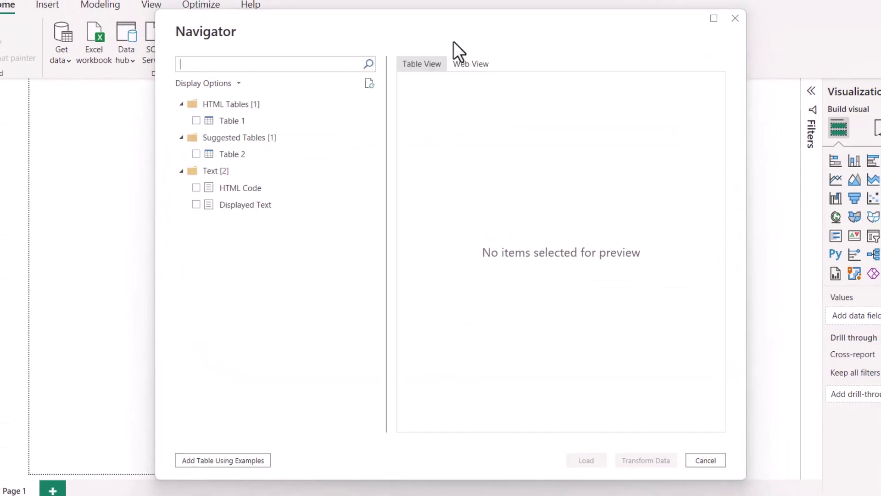
{"action": "left_click", "coordinate": [197, 121]}
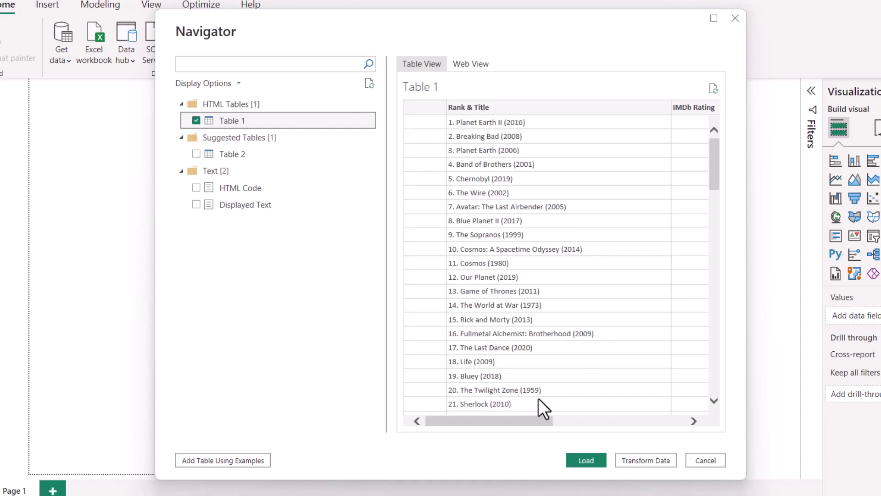
{"action": "left_click_drag", "start_coordinate": [509, 421], "coordinate": [528, 421]}
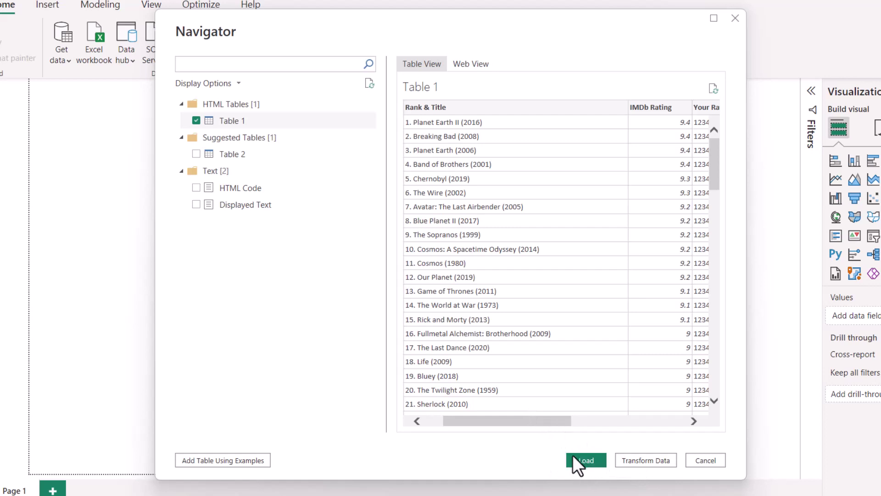
Open Table 1 in Power Query Editor and remove the Your Rating, _1 and blank first columns.
{"action": "left_click", "coordinate": [653, 460]}
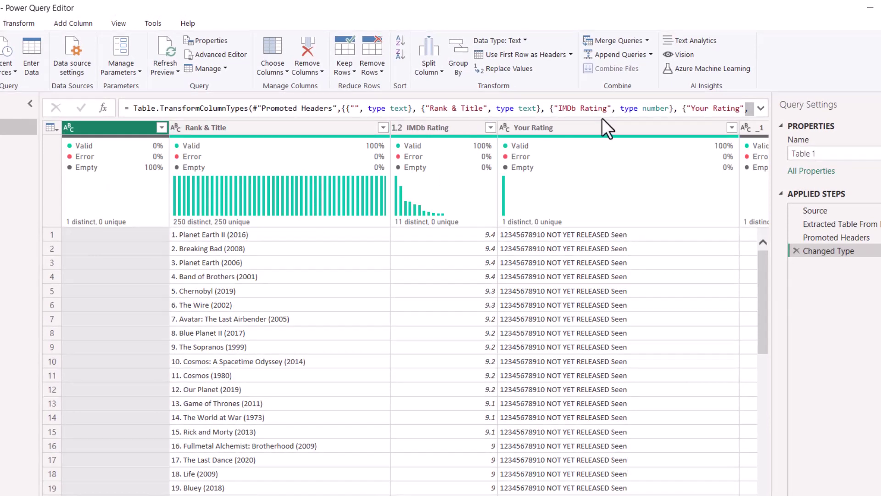
{"action": "left_click", "coordinate": [627, 125]}
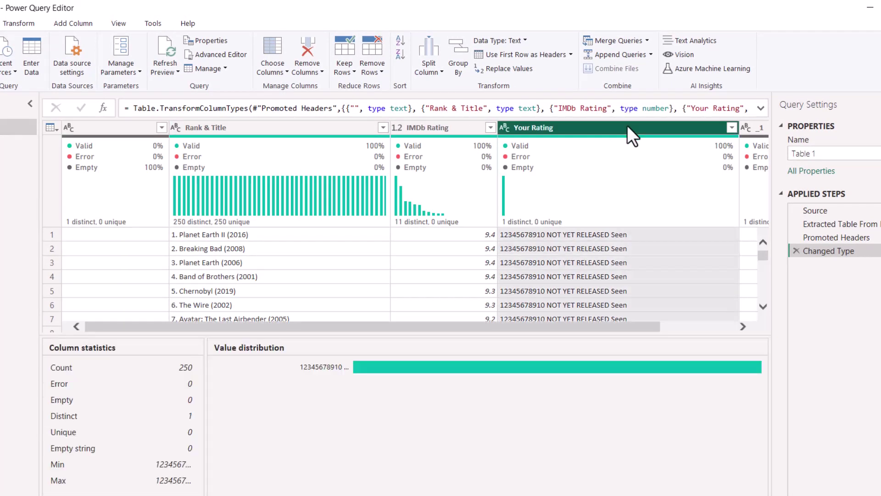
{"action": "left_click", "coordinate": [306, 48]}
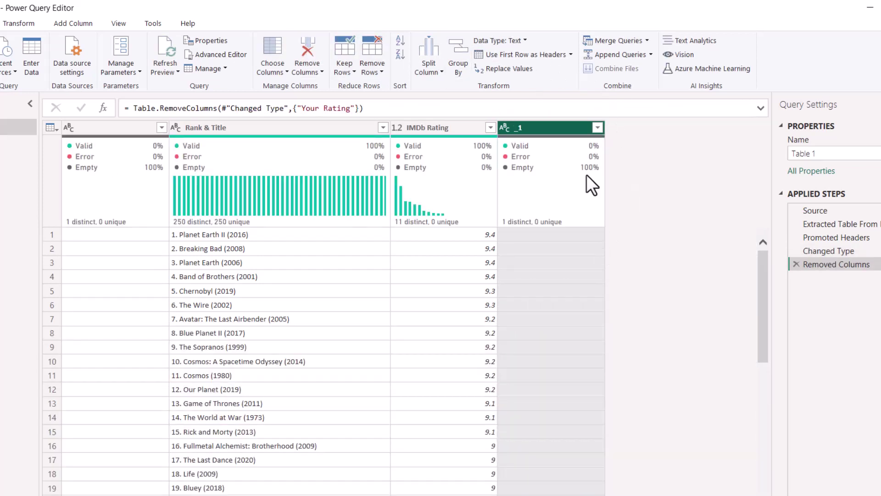
{"action": "left_click", "coordinate": [304, 45]}
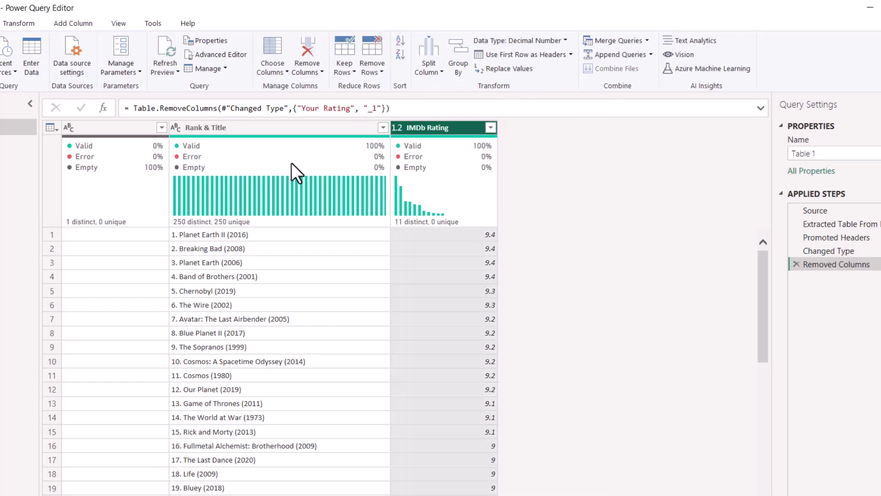
{"action": "left_click", "coordinate": [117, 125]}
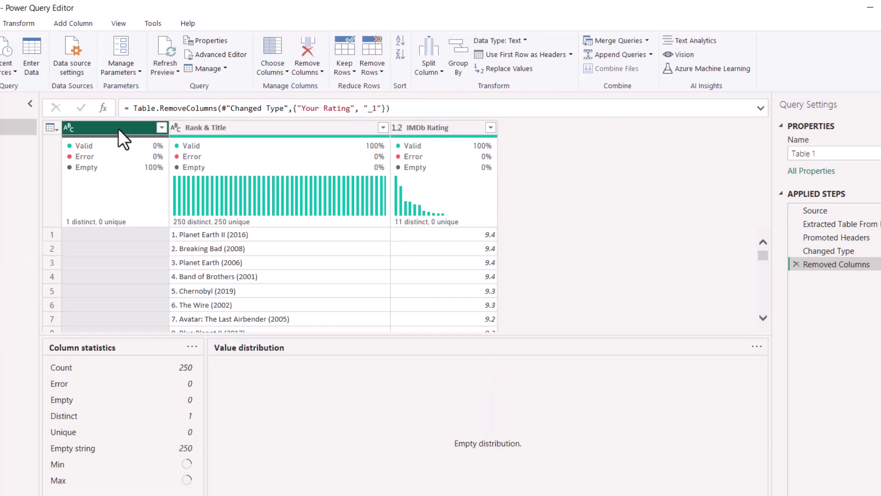
{"action": "left_click", "coordinate": [309, 48]}
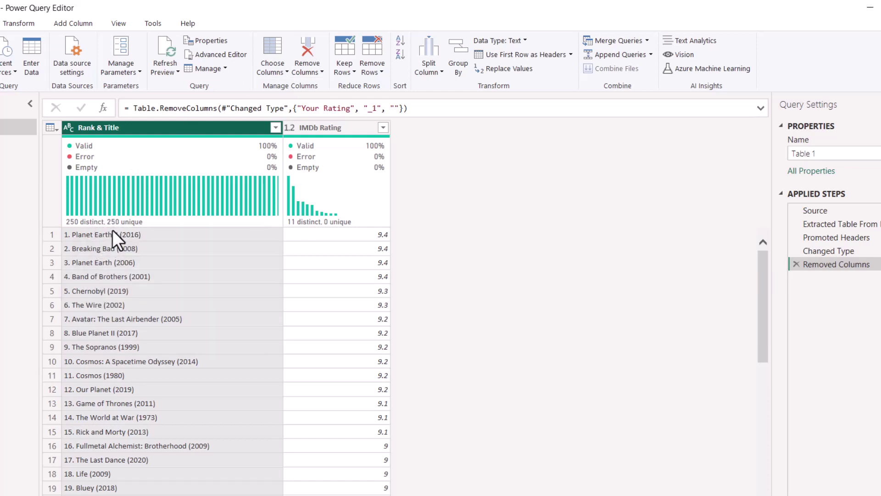
Split Rank & Title by Space at the left-most delimiter, with the quote character cleared.
{"action": "left_click", "coordinate": [274, 127]}
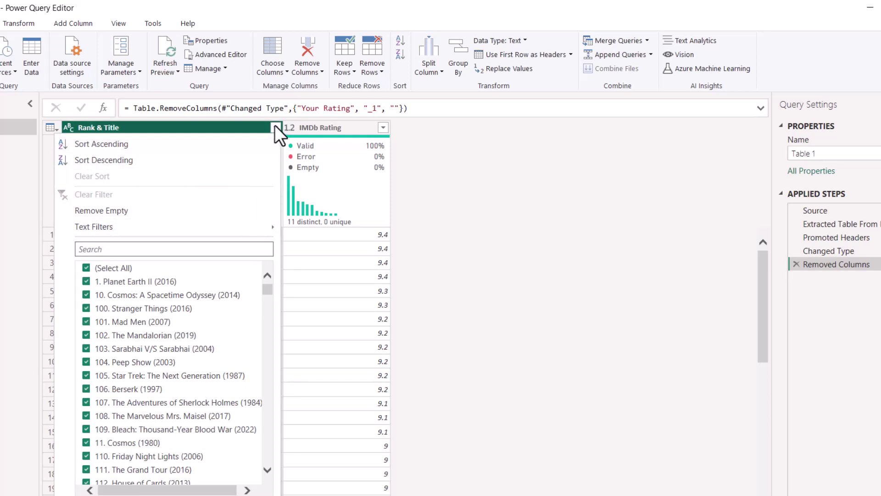
{"action": "right_click", "coordinate": [254, 124]}
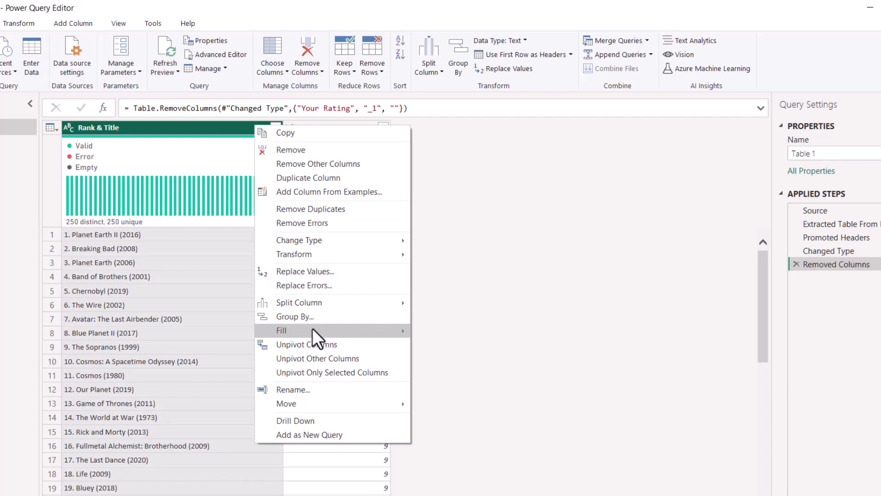
{"action": "mouse_move", "coordinate": [406, 304]}
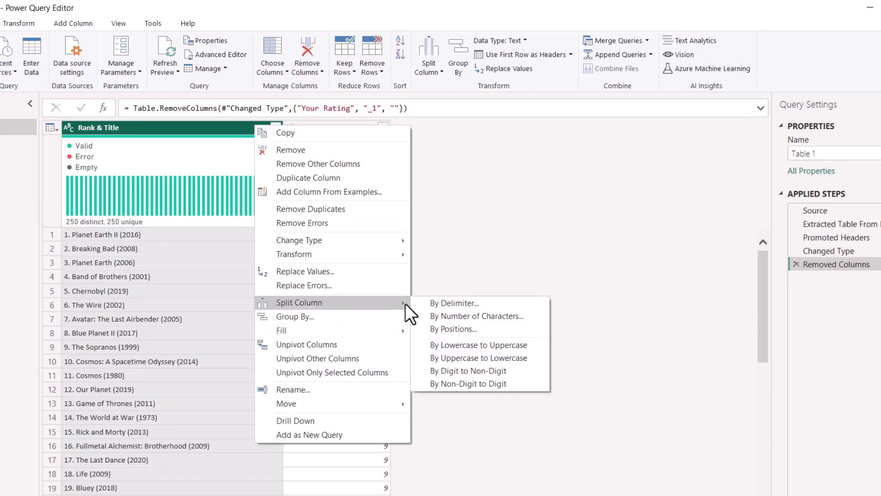
{"action": "left_click", "coordinate": [452, 303]}
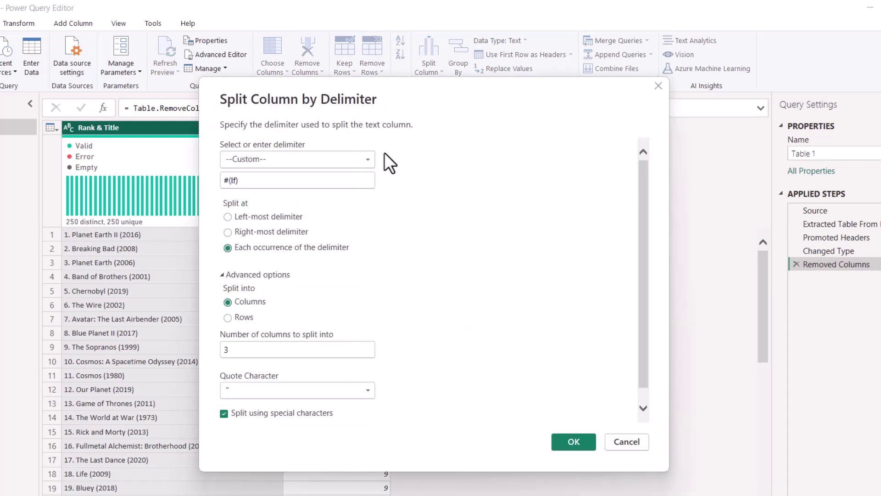
{"action": "left_click", "coordinate": [330, 156]}
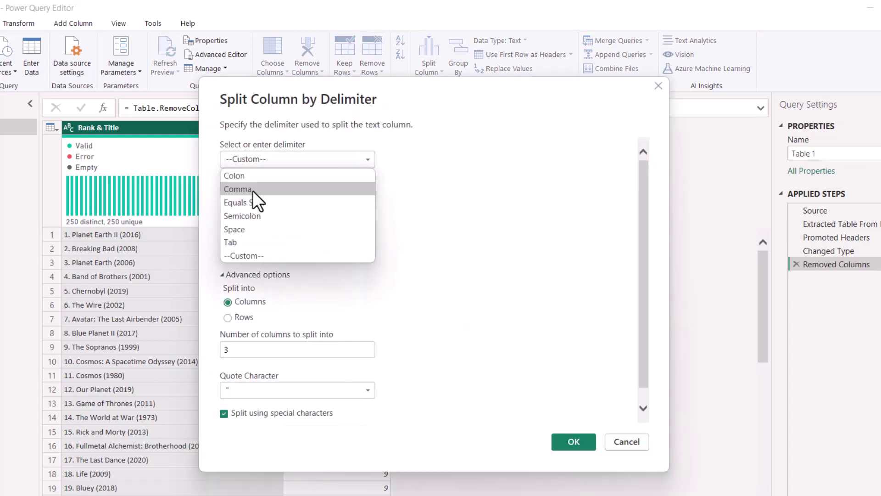
{"action": "left_click", "coordinate": [253, 228]}
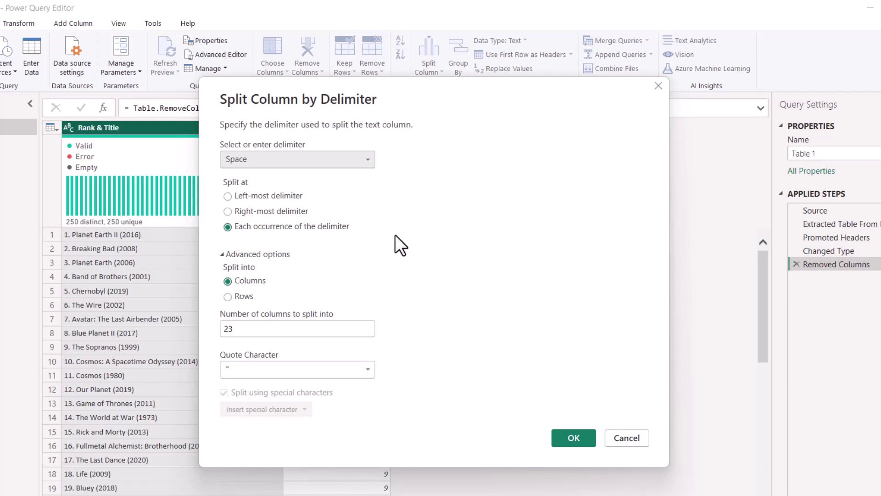
{"action": "left_click", "coordinate": [260, 194]}
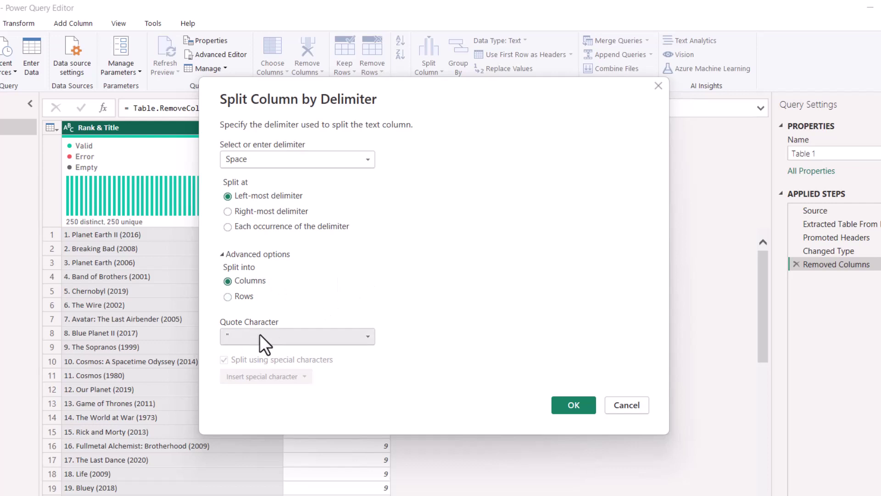
{"action": "left_click", "coordinate": [228, 336]}
{"action": "key", "text": "BackSpace"}
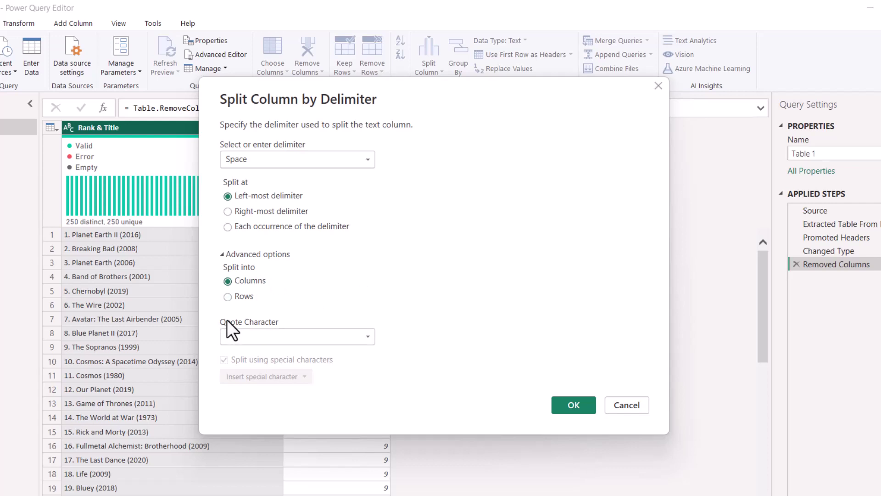
{"action": "left_click", "coordinate": [571, 404]}
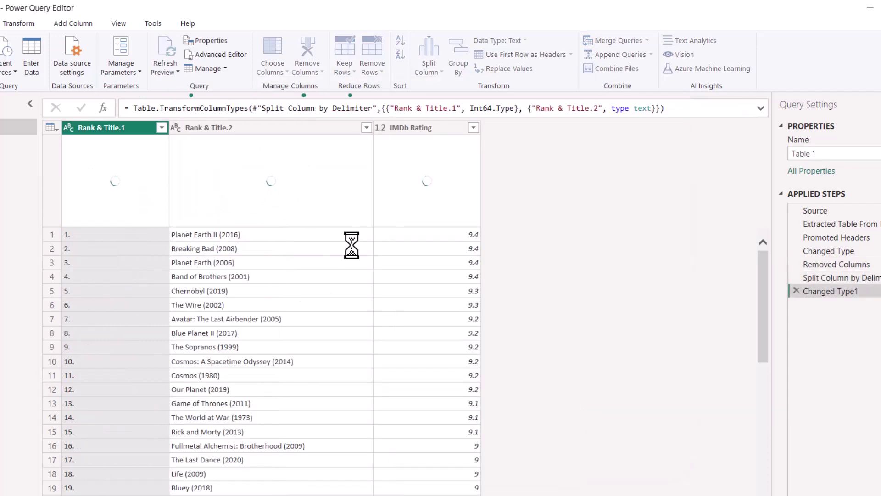
Rename Rank & Title.1 to Rank and Rank & Title.2 to Title.
{"action": "double_click", "coordinate": [125, 125]}
{"action": "type", "text": "Ra"}
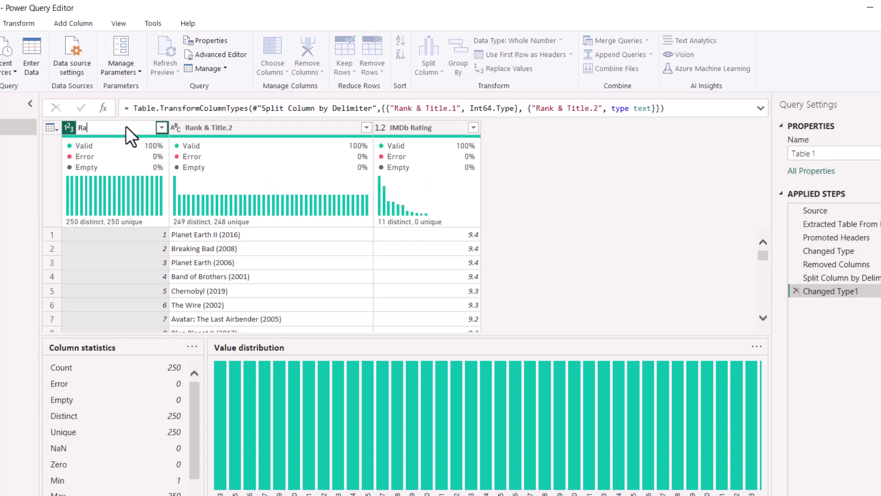
{"action": "type", "text": "nk"}
{"action": "key", "text": "Return"}
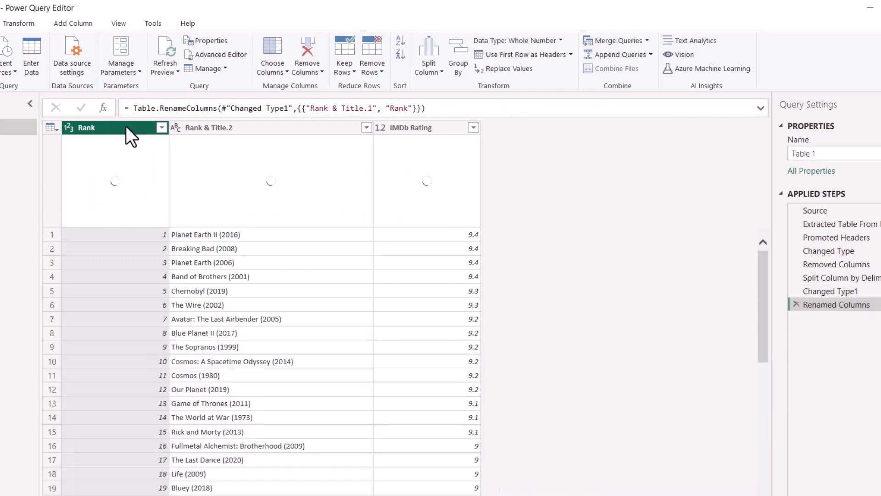
{"action": "double_click", "coordinate": [222, 129]}
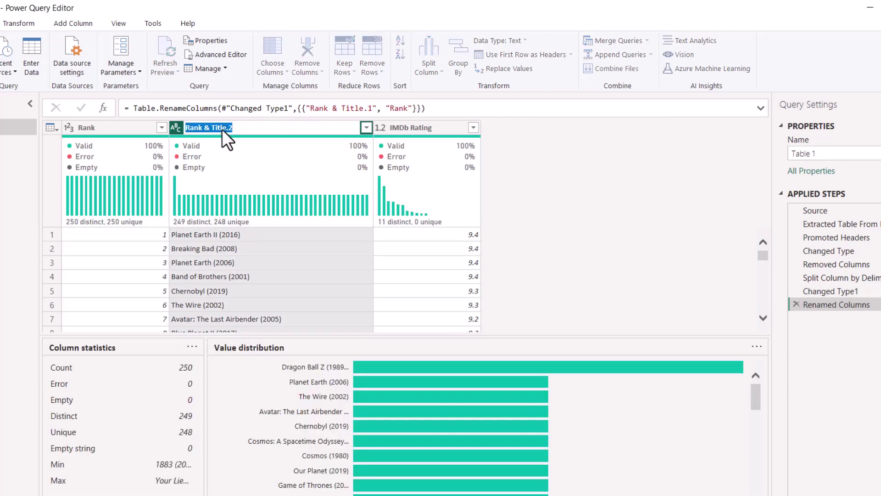
{"action": "type", "text": "Title"}
{"action": "key", "text": "Return"}
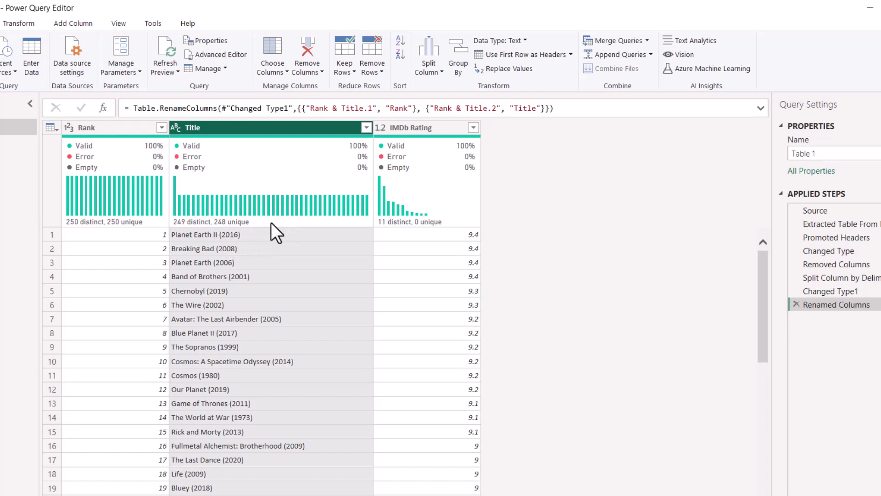
Split Title using the custom delimiter "(" at the left-most occurrence.
{"action": "right_click", "coordinate": [277, 128]}
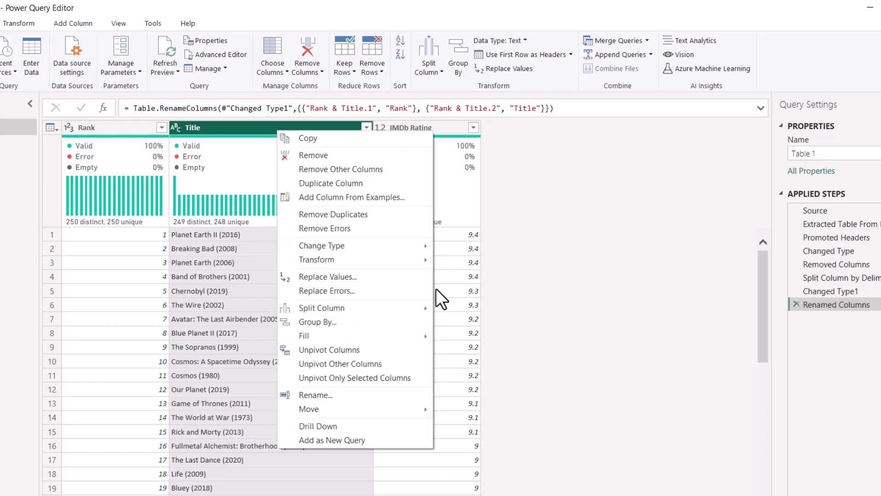
{"action": "mouse_move", "coordinate": [424, 307]}
{"action": "left_click", "coordinate": [462, 308]}
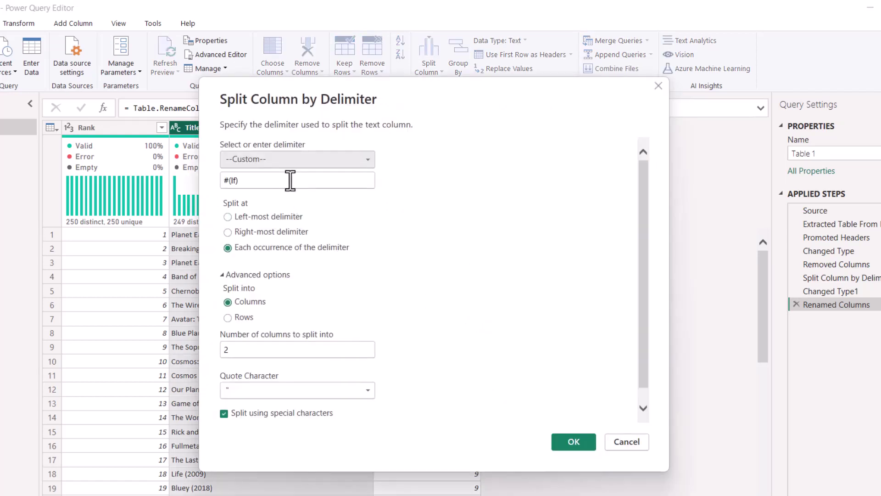
{"action": "left_click", "coordinate": [327, 160]}
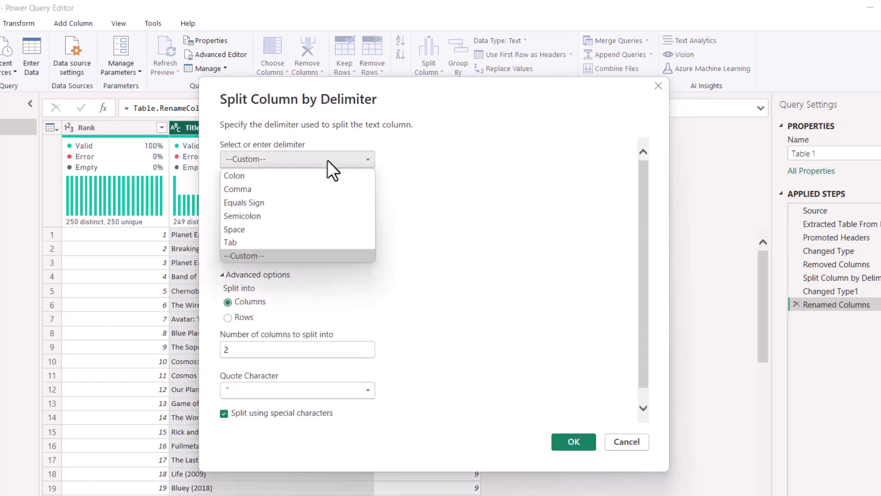
{"action": "left_click", "coordinate": [327, 160]}
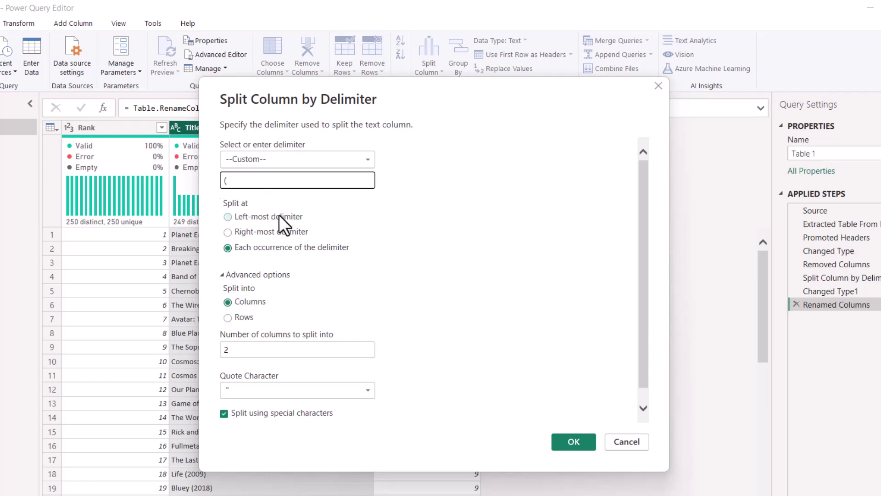
{"action": "left_click", "coordinate": [254, 219]}
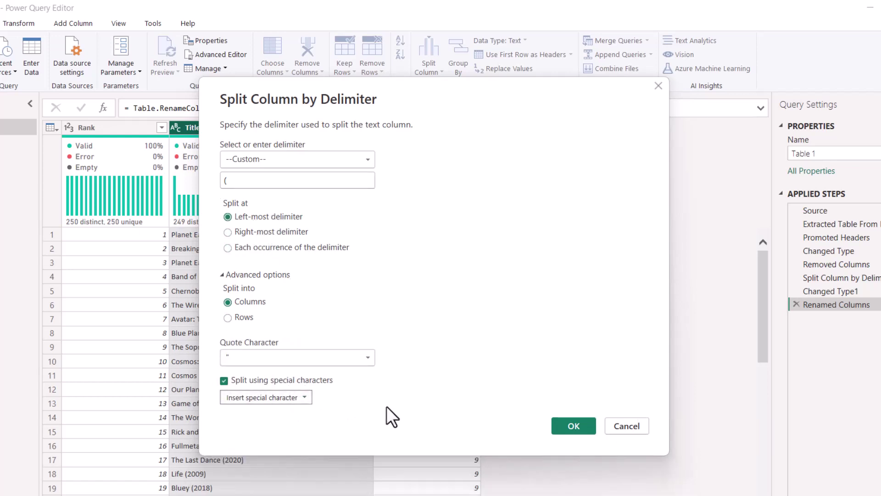
{"action": "left_click", "coordinate": [574, 426]}
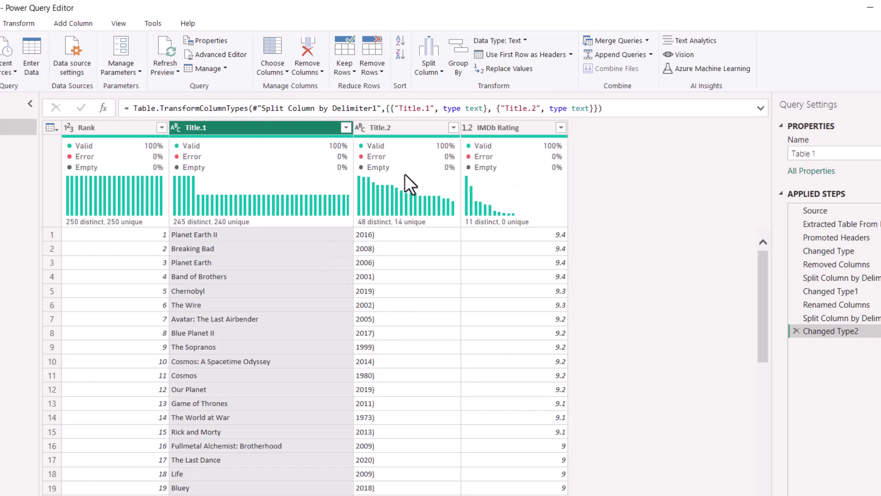
Rename Title.1 to Title and Title.2 to Year.
{"action": "double_click", "coordinate": [271, 127]}
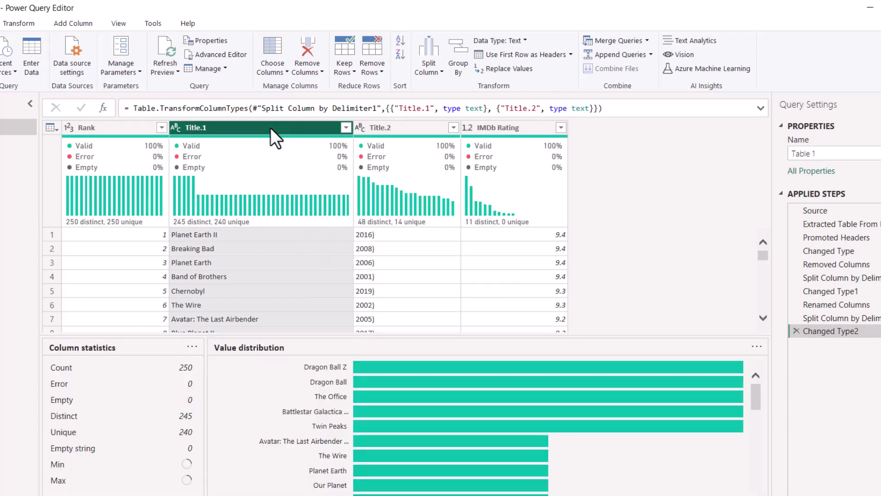
{"action": "key", "text": "BackSpace"}
{"action": "key", "text": "BackSpace"}
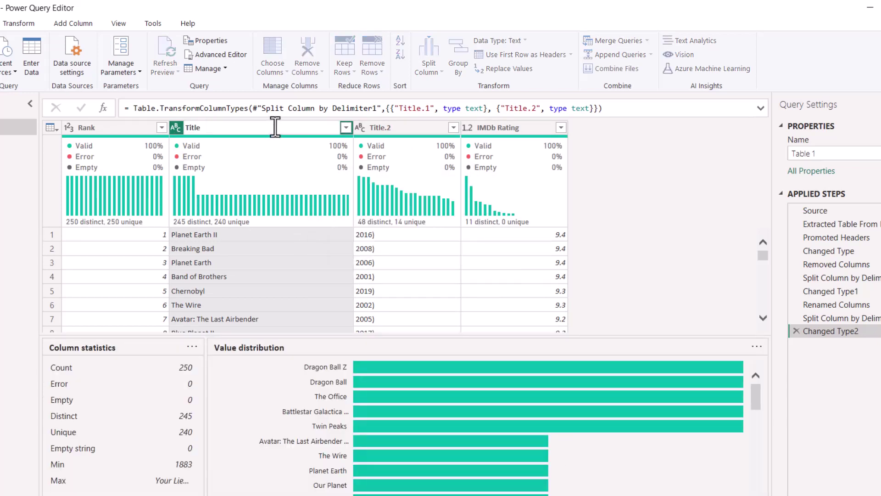
{"action": "key", "text": "Return"}
{"action": "double_click", "coordinate": [412, 127]}
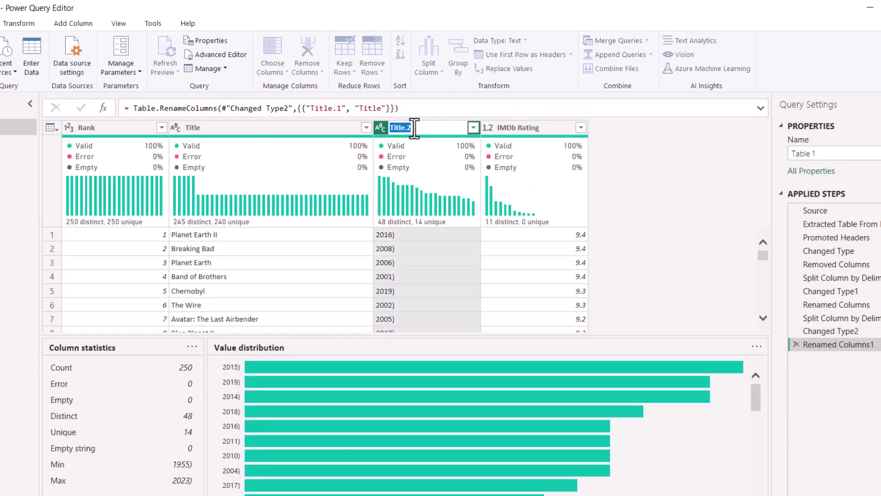
{"action": "type", "text": "Year"}
{"action": "key", "text": "Return"}
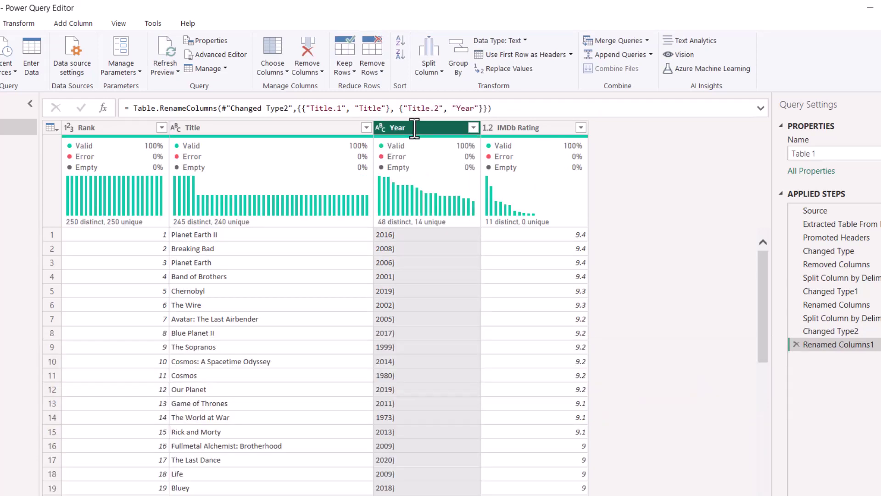
Replace ")" with nothing in the Year column.
{"action": "right_click", "coordinate": [412, 127]}
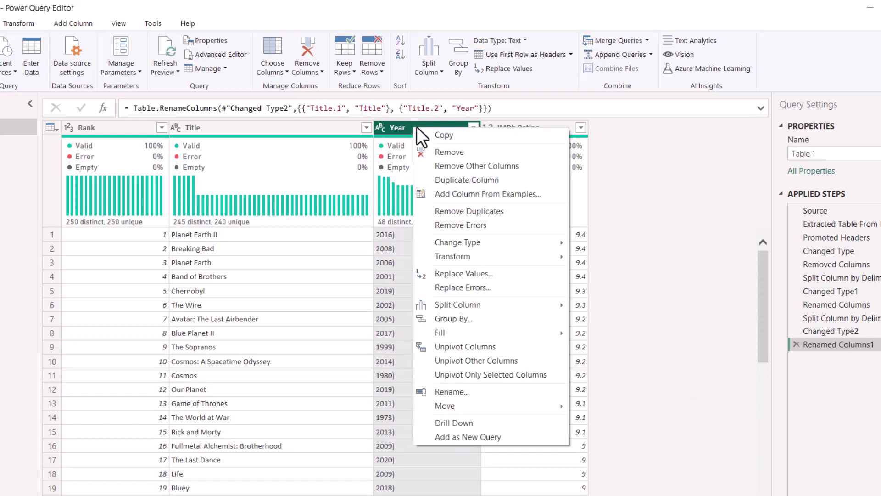
{"action": "left_click", "coordinate": [476, 273]}
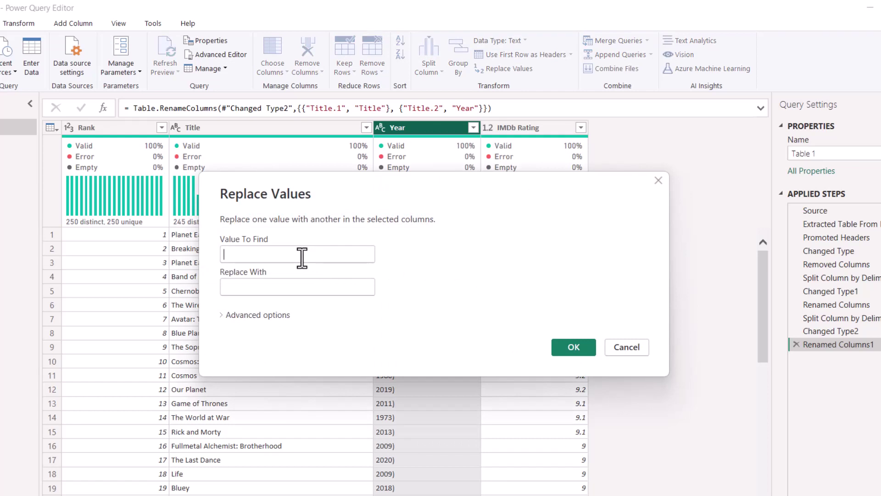
{"action": "left_click", "coordinate": [302, 257]}
{"action": "type", "text": ")"}
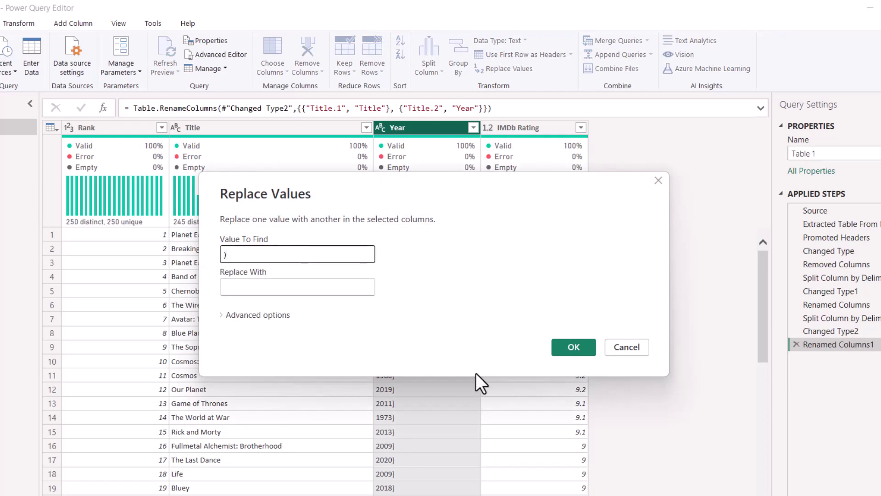
{"action": "left_click", "coordinate": [574, 348]}
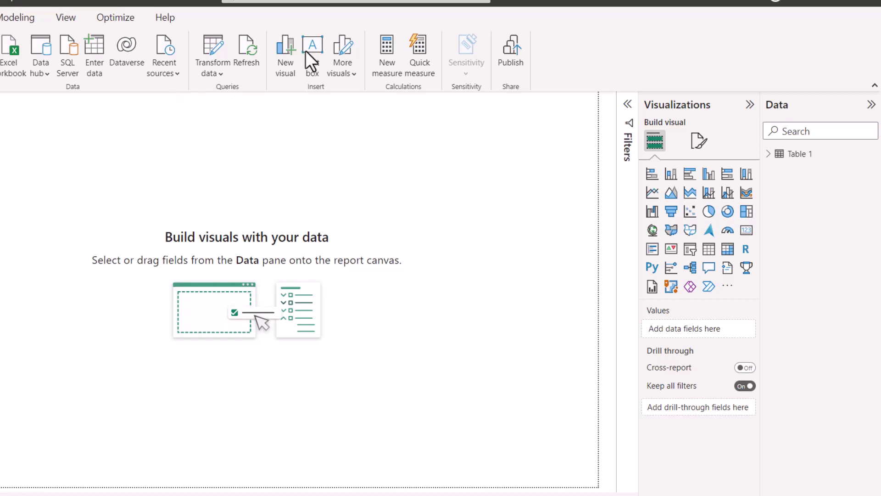
Build a clustered bar chart of IMDb Rating by Title and enlarge it.
{"action": "left_click", "coordinate": [771, 155]}
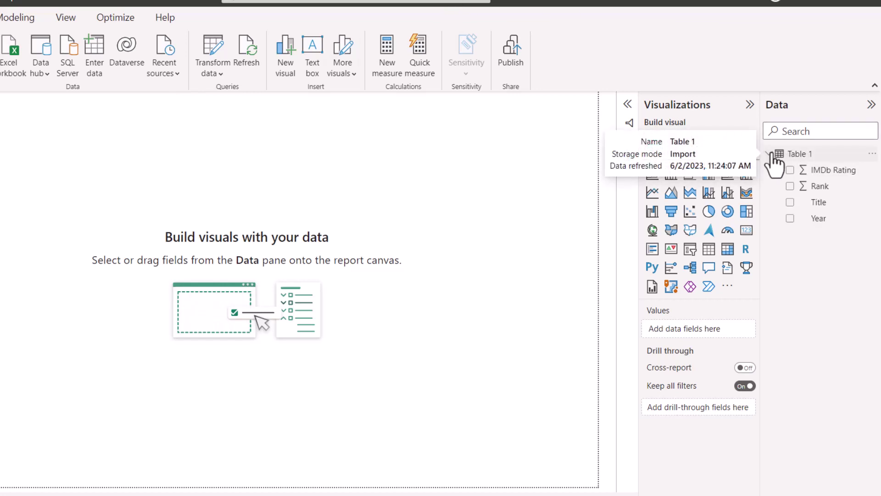
{"action": "left_click", "coordinate": [791, 171]}
{"action": "left_click", "coordinate": [791, 170]}
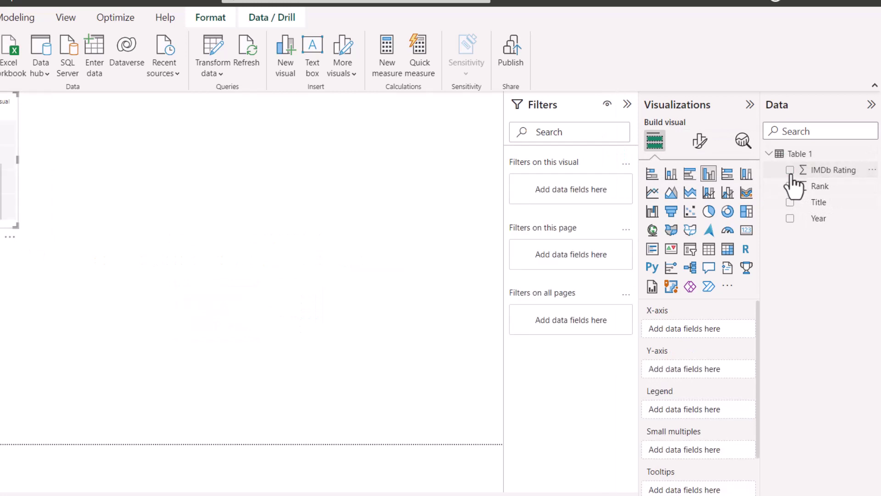
{"action": "left_click", "coordinate": [791, 170]}
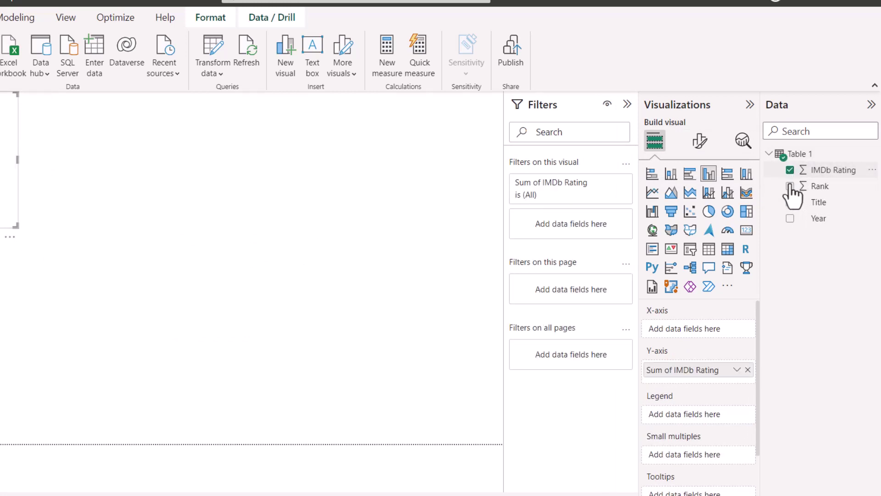
{"action": "left_click", "coordinate": [790, 202]}
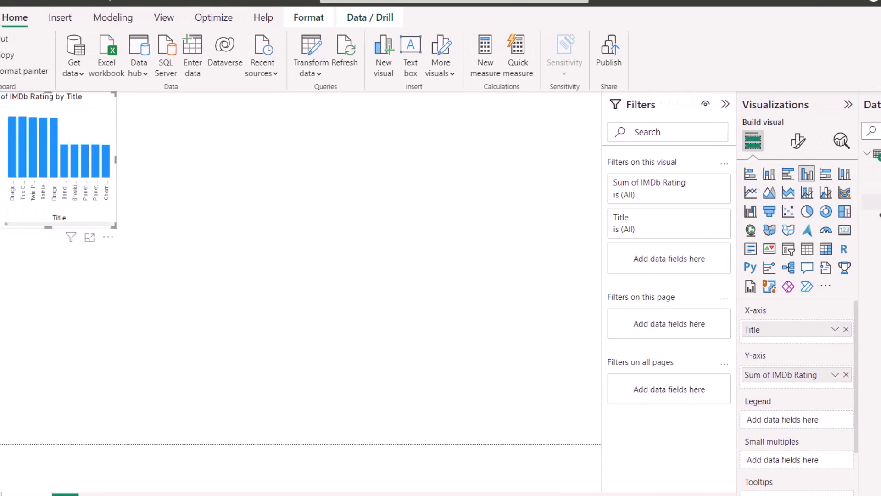
{"action": "left_click", "coordinate": [825, 175]}
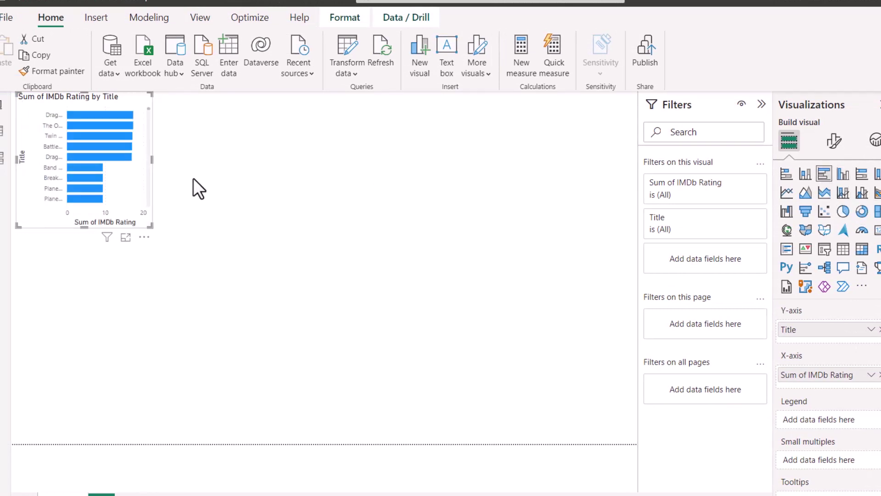
{"action": "left_click_drag", "start_coordinate": [151, 226], "coordinate": [304, 368]}
Add a second IMDb Rating visual and set IMDb Rating to Average in both visuals.
{"action": "left_click", "coordinate": [614, 200]}
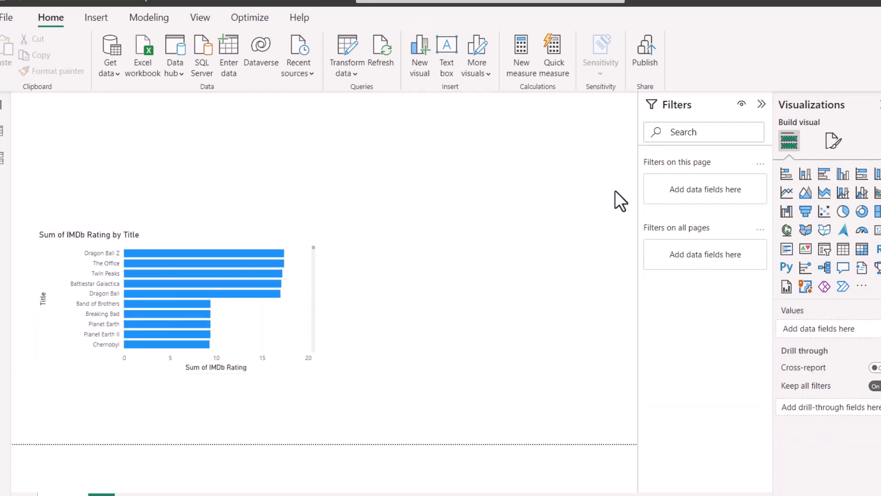
{"action": "left_click", "coordinate": [791, 171]}
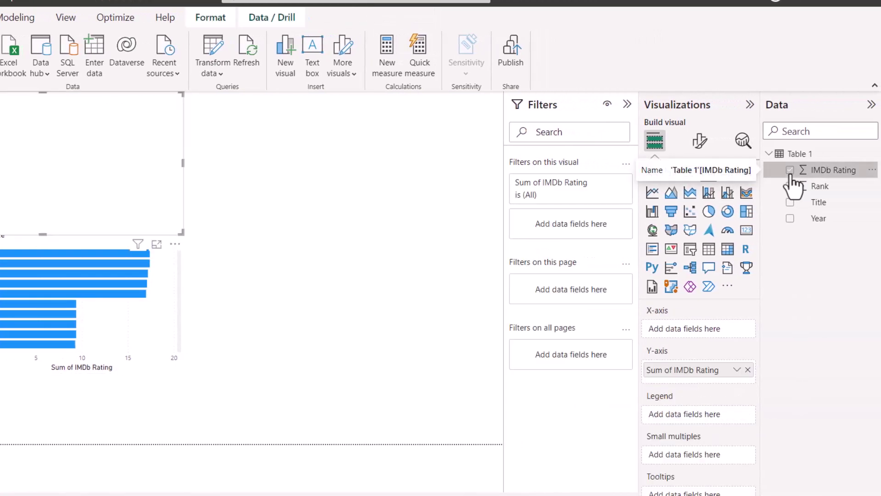
{"action": "left_click", "coordinate": [737, 370]}
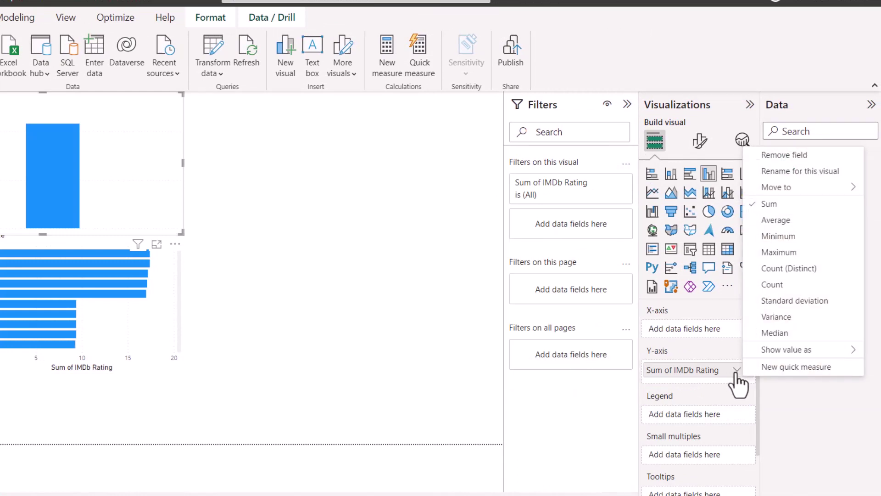
{"action": "left_click", "coordinate": [776, 221]}
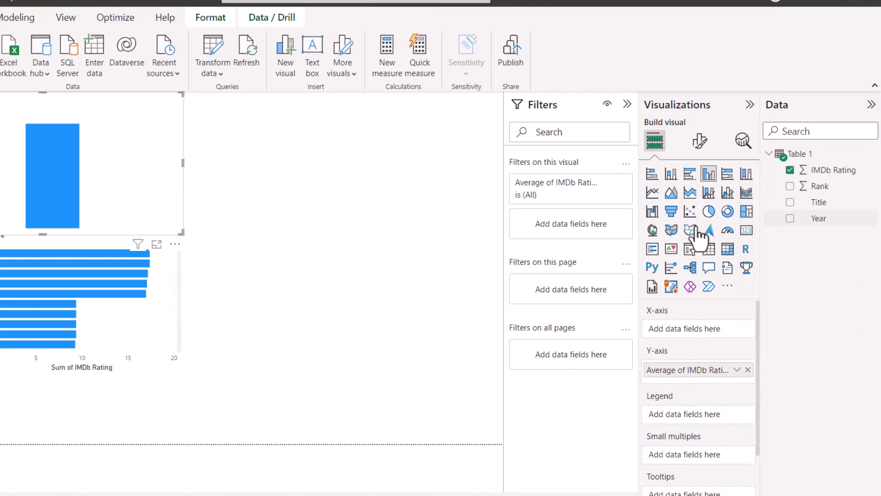
{"action": "left_click", "coordinate": [181, 315]}
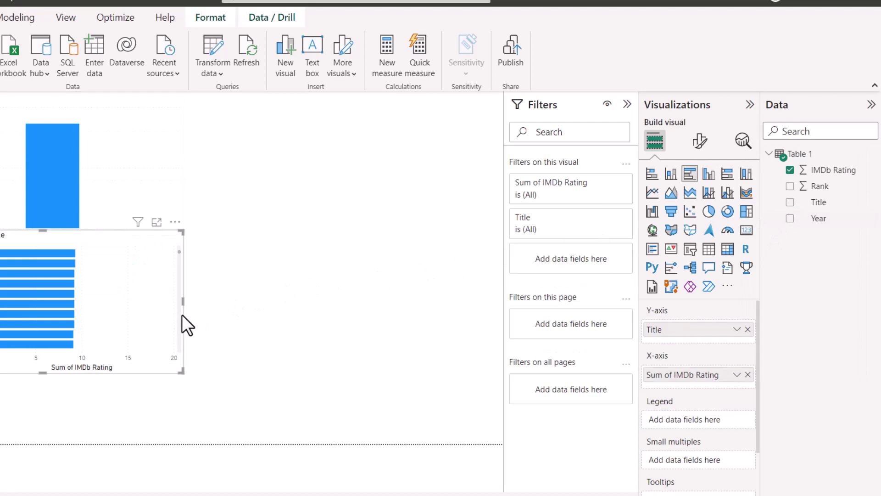
{"action": "left_click", "coordinate": [737, 374]}
{"action": "left_click", "coordinate": [781, 224]}
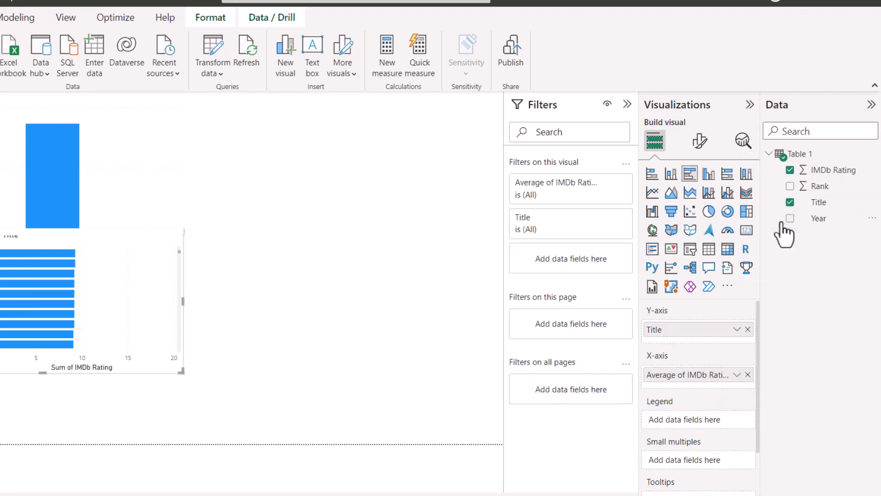
Convert the top rating visual into a card showing 8.65, then shrink it and place it above the bar chart.
{"action": "left_click", "coordinate": [125, 146]}
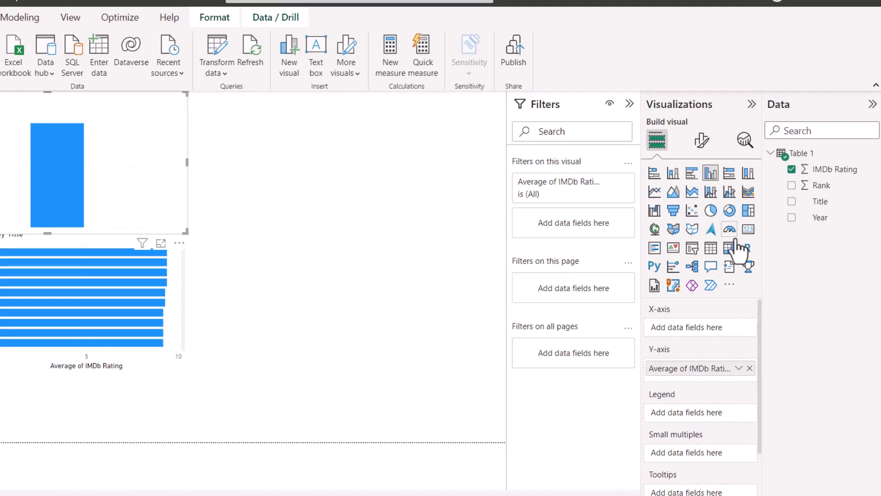
{"action": "left_click", "coordinate": [748, 229]}
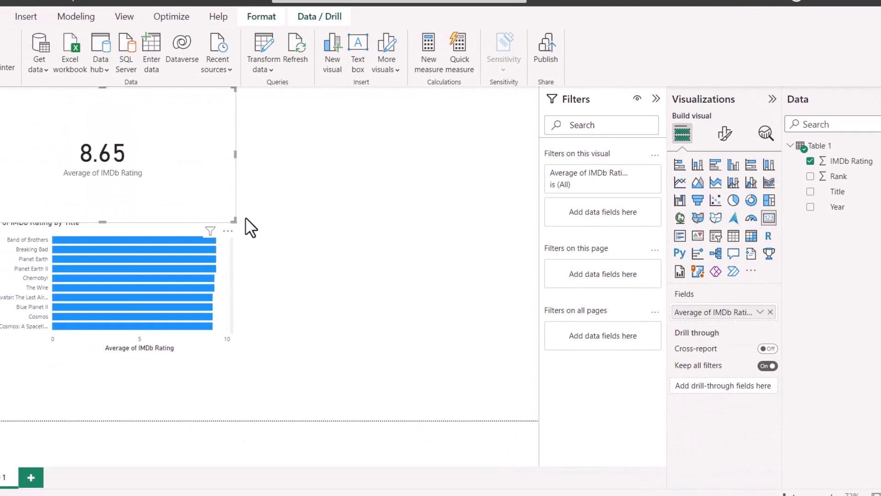
{"action": "left_click_drag", "start_coordinate": [238, 217], "coordinate": [110, 170]}
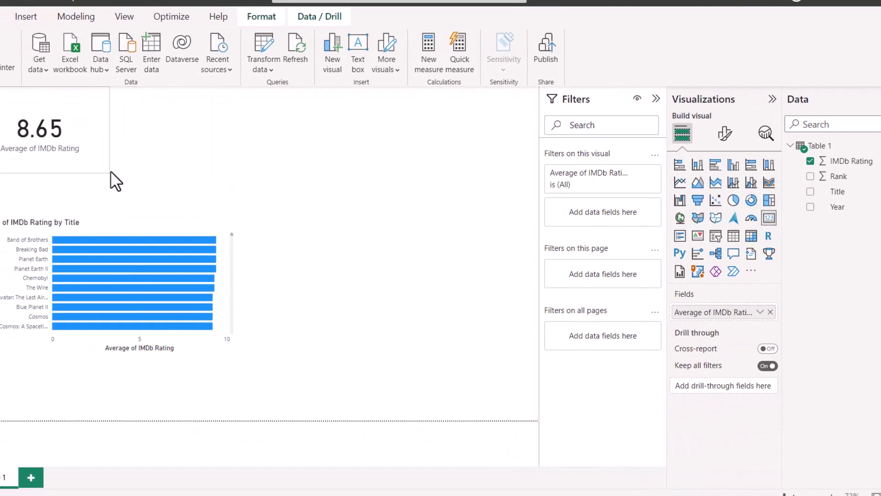
{"action": "left_click_drag", "start_coordinate": [91, 136], "coordinate": [194, 170]}
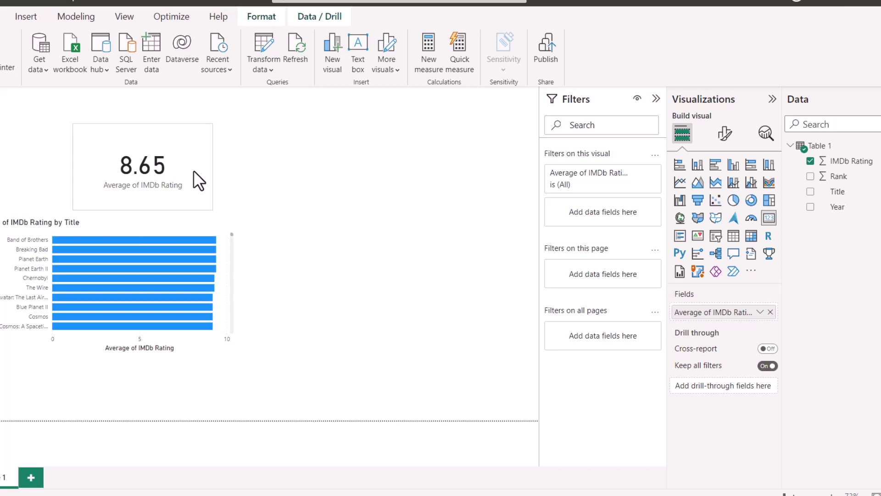
{"action": "left_click", "coordinate": [471, 163]}
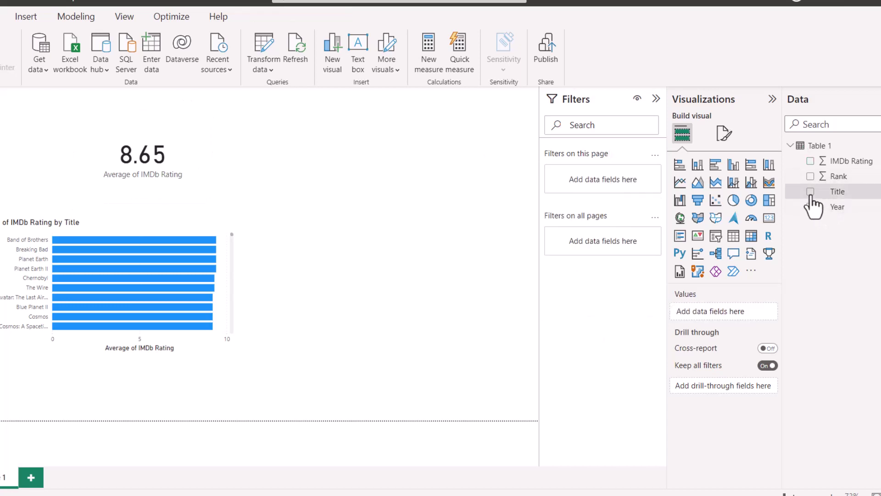
Add a Title slicer in Dropdown style, compact and placed at the page's top right.
{"action": "left_click", "coordinate": [811, 192]}
{"action": "left_click", "coordinate": [715, 235]}
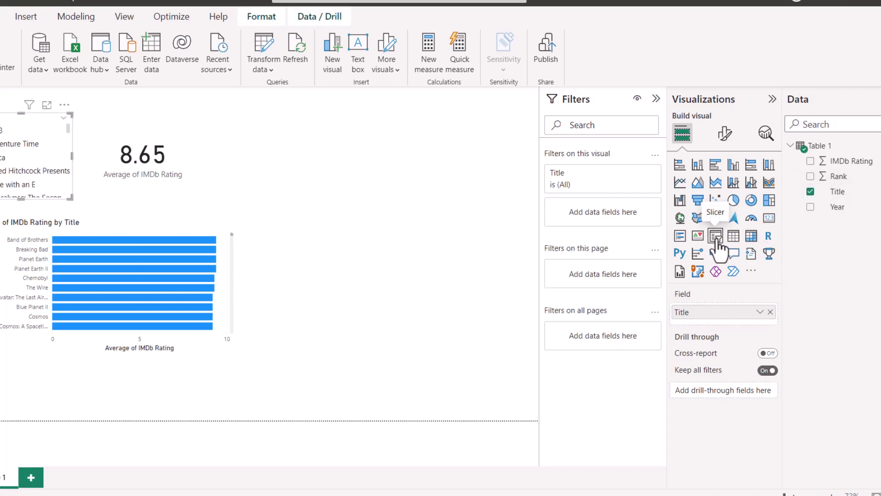
{"action": "left_click", "coordinate": [725, 133]}
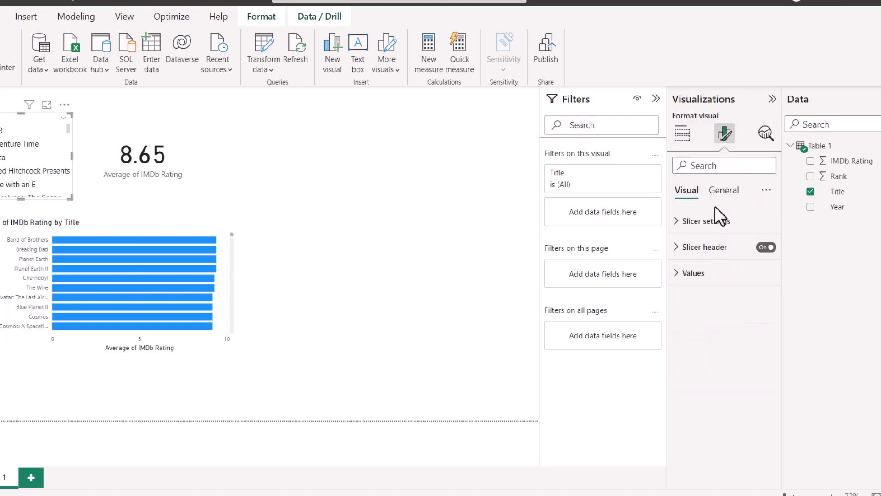
{"action": "left_click", "coordinate": [720, 221]}
{"action": "left_click", "coordinate": [725, 285]}
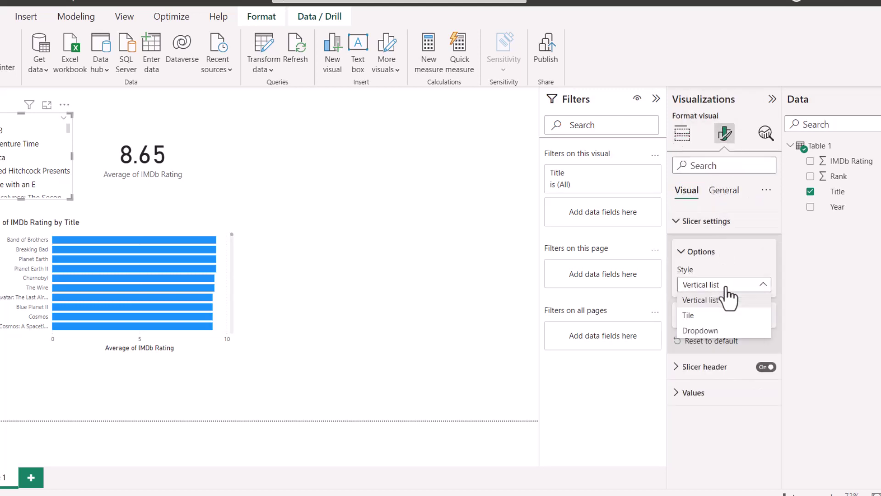
{"action": "left_click", "coordinate": [714, 331]}
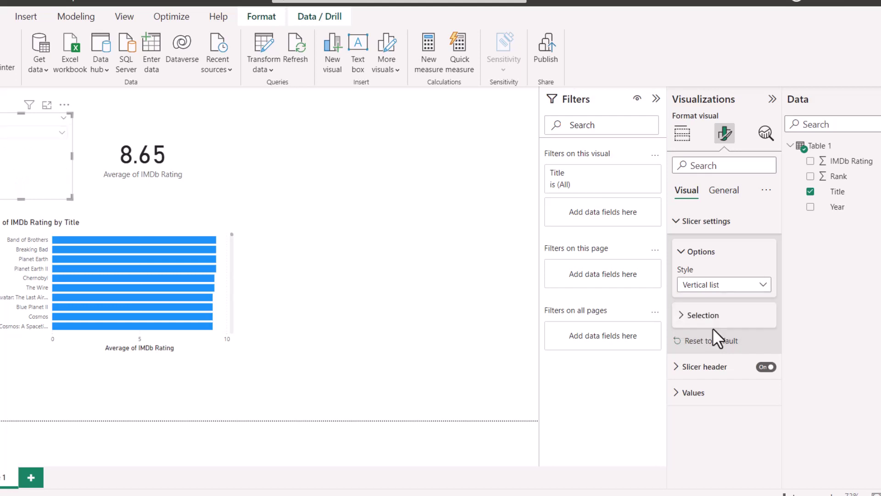
{"action": "left_click_drag", "start_coordinate": [10, 116], "coordinate": [464, 103]}
{"action": "left_click_drag", "start_coordinate": [470, 181], "coordinate": [469, 133]}
{"action": "left_click", "coordinate": [469, 109]}
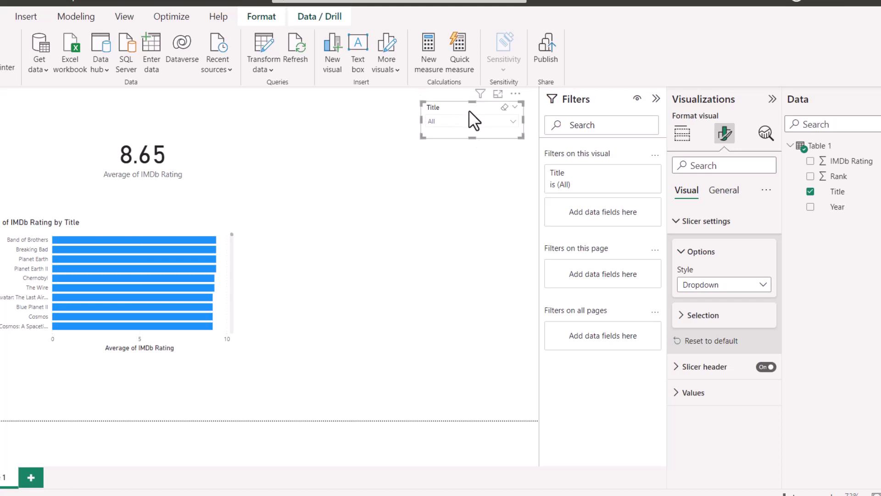
Duplicate the rating-by-title bar chart and place the copy to the right of the original.
{"action": "left_click", "coordinate": [280, 267]}
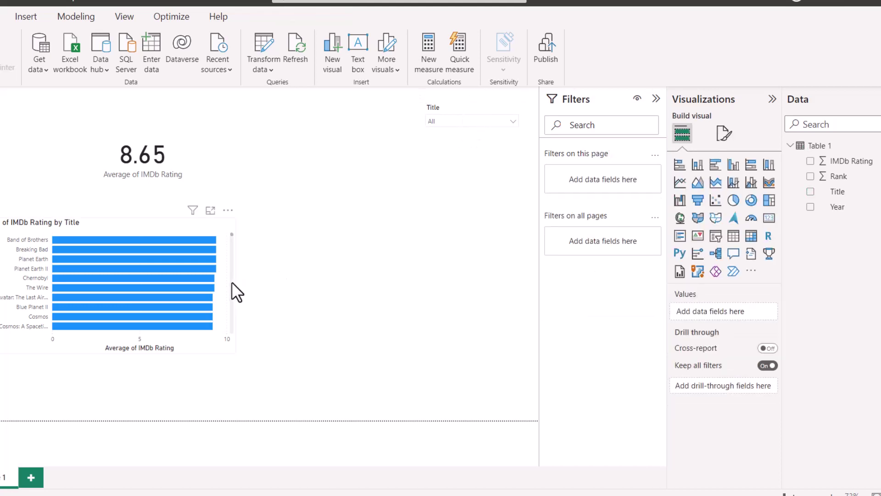
{"action": "scroll", "coordinate": [232, 282], "scroll_direction": "down", "scroll_amount": 3}
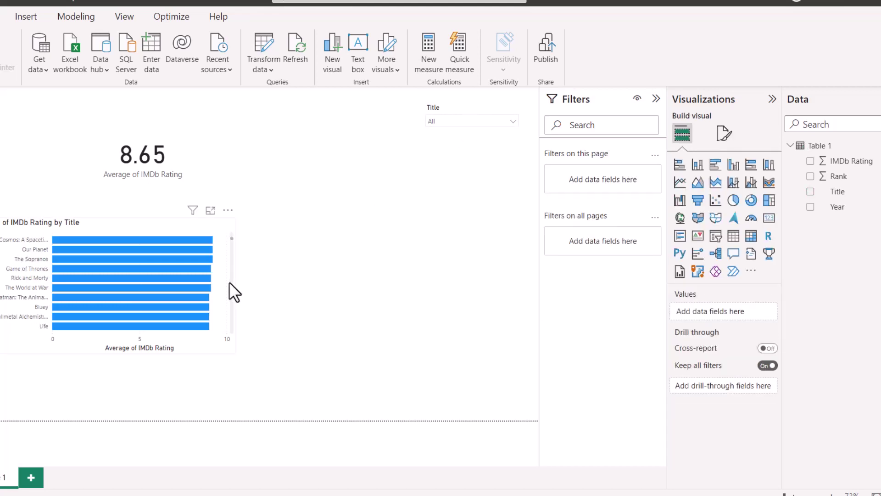
{"action": "left_click", "coordinate": [229, 282]}
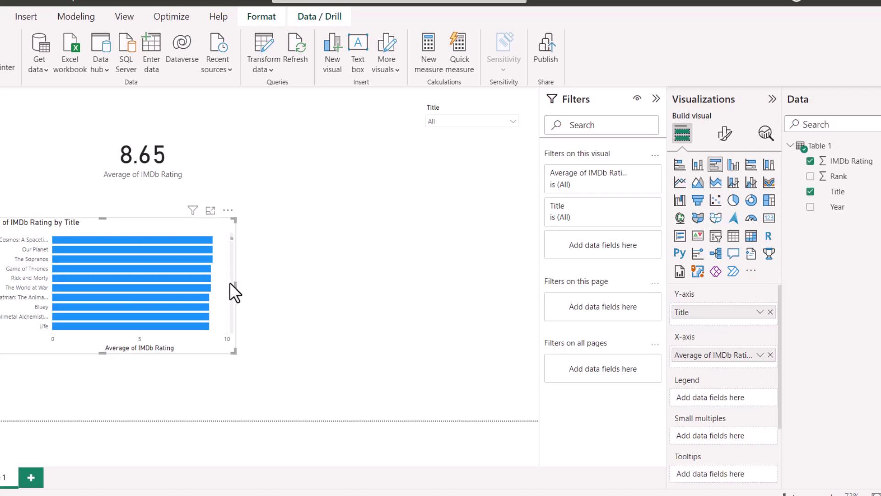
{"action": "key", "text": "ctrl+v"}
{"action": "left_click_drag", "start_coordinate": [225, 291], "coordinate": [513, 279]}
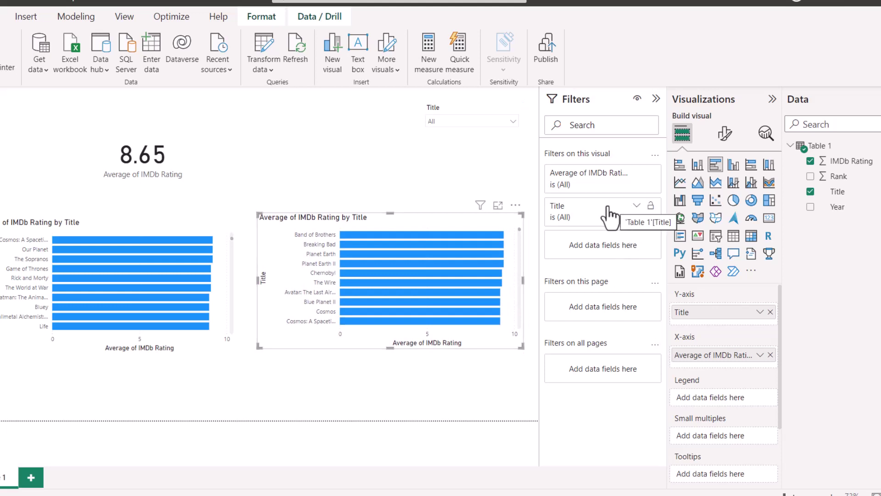
Filter the copied chart's Title to the Top 10 by IMDb Rating.
{"action": "left_click", "coordinate": [637, 206]}
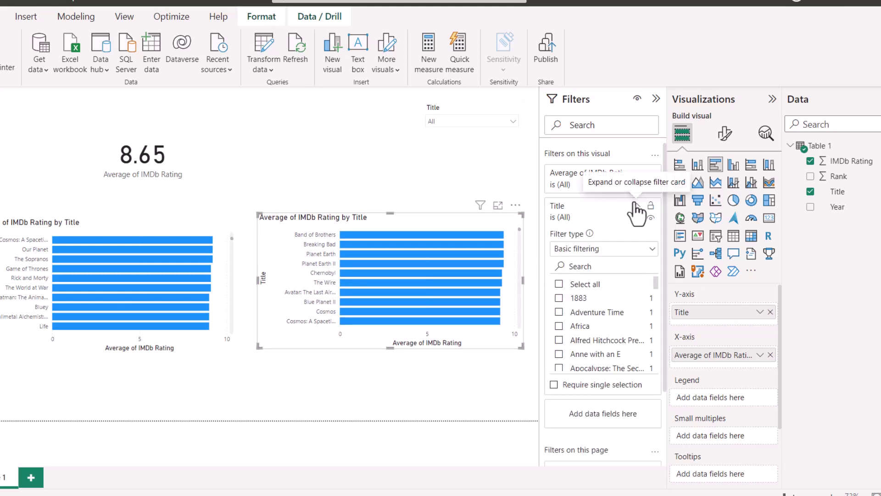
{"action": "left_click", "coordinate": [633, 252]}
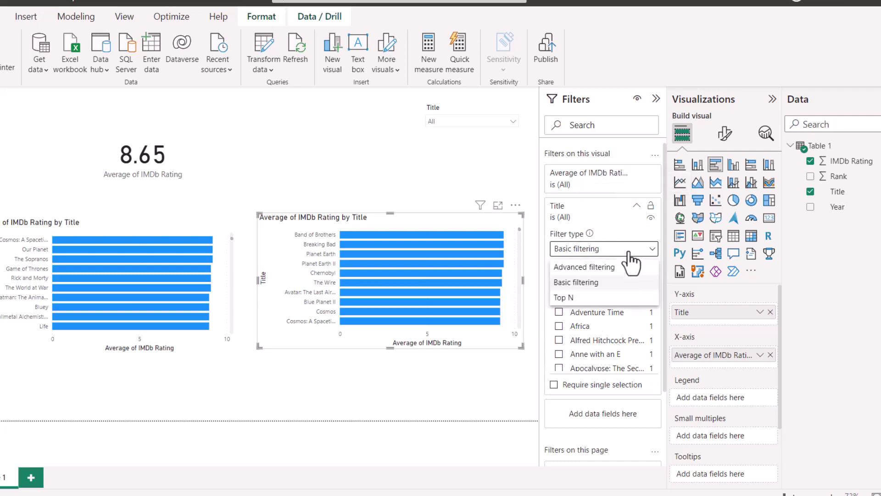
{"action": "left_click", "coordinate": [594, 304]}
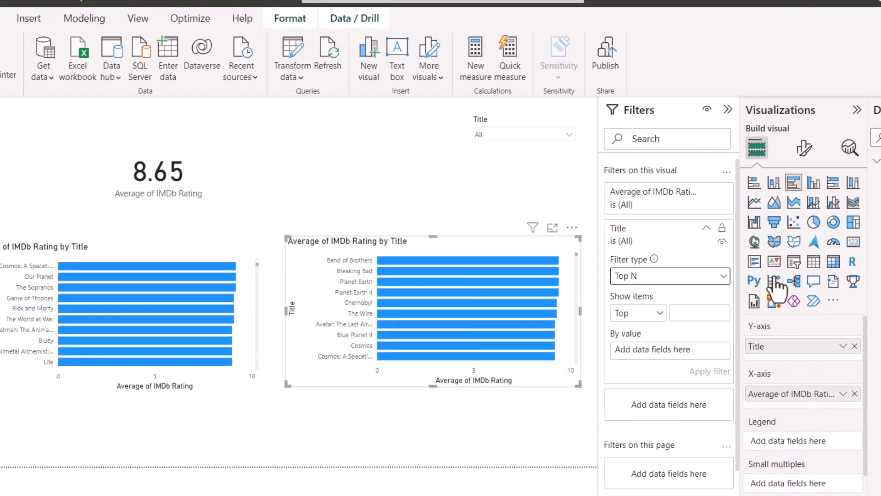
{"action": "left_click_drag", "start_coordinate": [875, 179], "coordinate": [688, 350]}
{"action": "left_click", "coordinate": [696, 315]}
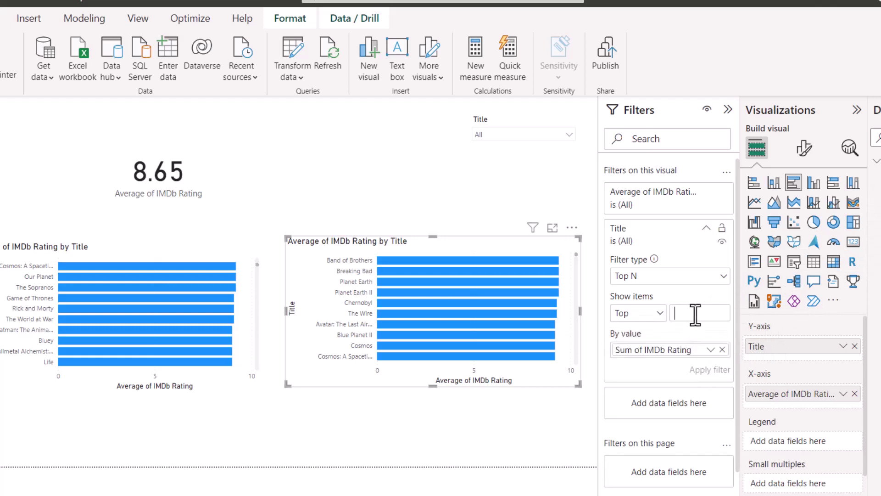
{"action": "type", "text": "10"}
{"action": "left_click", "coordinate": [719, 371]}
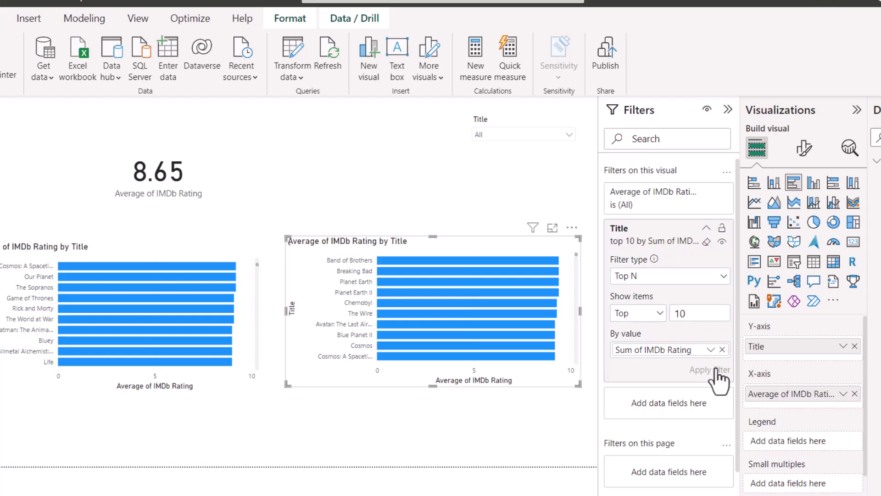
Turn on data labels for the Top 10 chart.
{"action": "left_click", "coordinate": [804, 148]}
{"action": "left_click", "coordinate": [850, 446]}
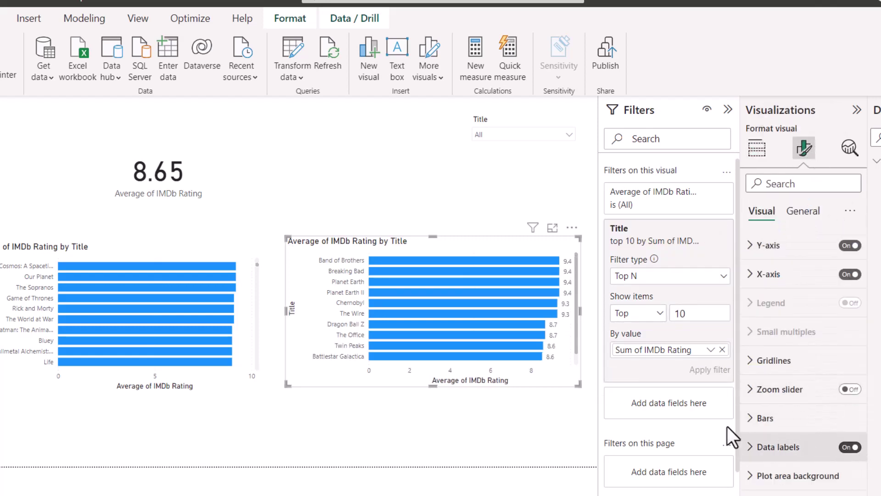
{"action": "left_click", "coordinate": [250, 351]}
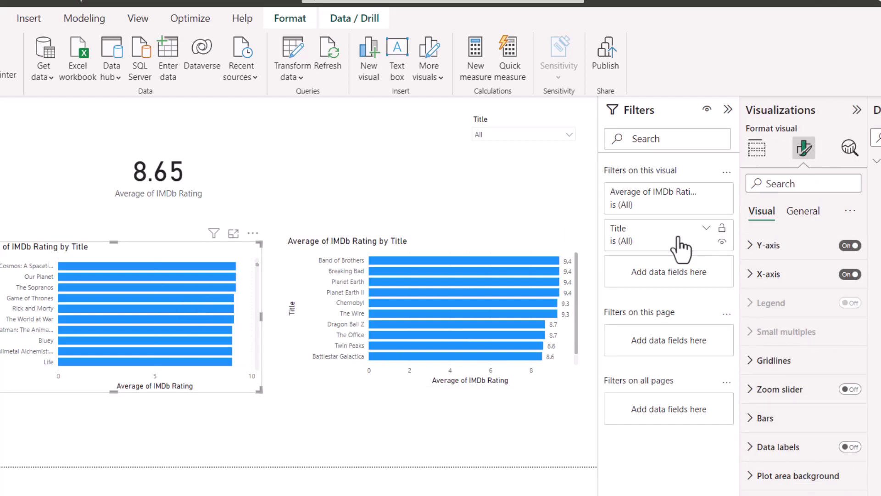
Filter the left chart's Title to the Bottom 10 by IMDb Rating.
{"action": "left_click", "coordinate": [706, 228]}
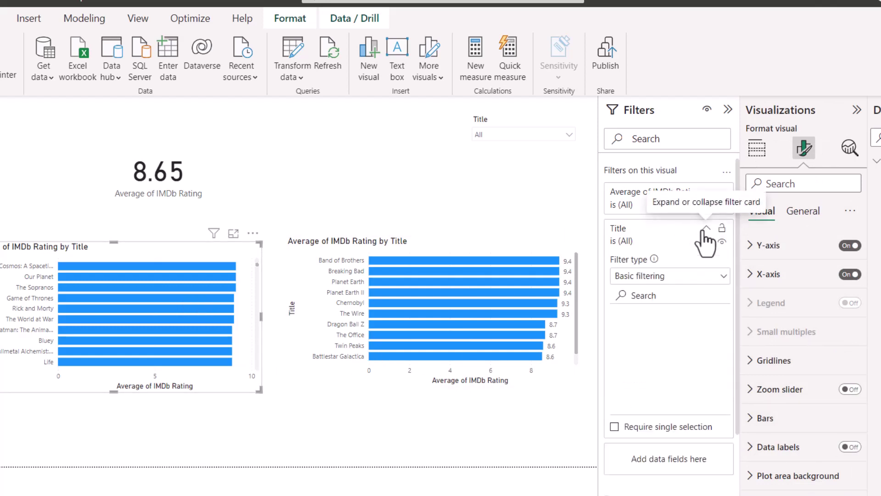
{"action": "left_click", "coordinate": [674, 279]}
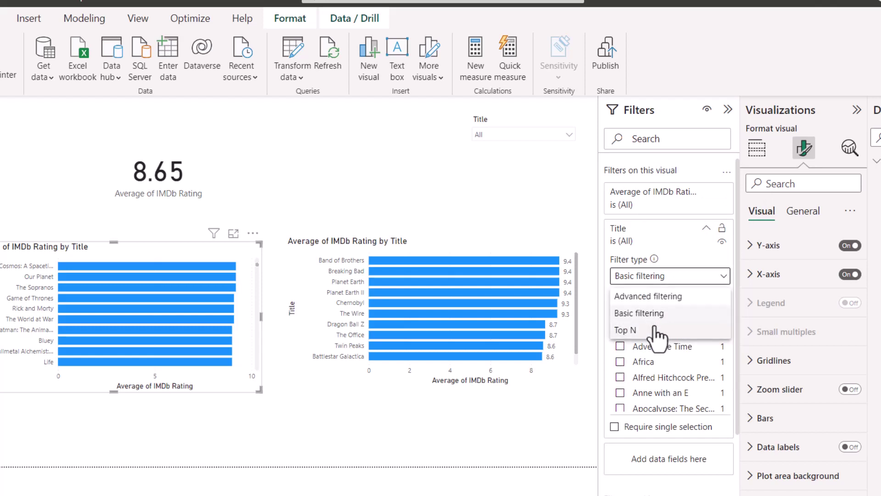
{"action": "left_click", "coordinate": [655, 329]}
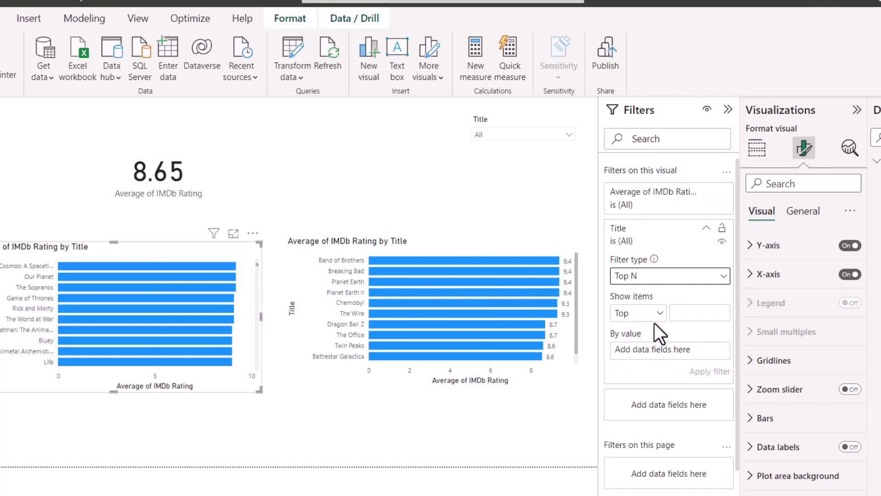
{"action": "left_click", "coordinate": [651, 317]}
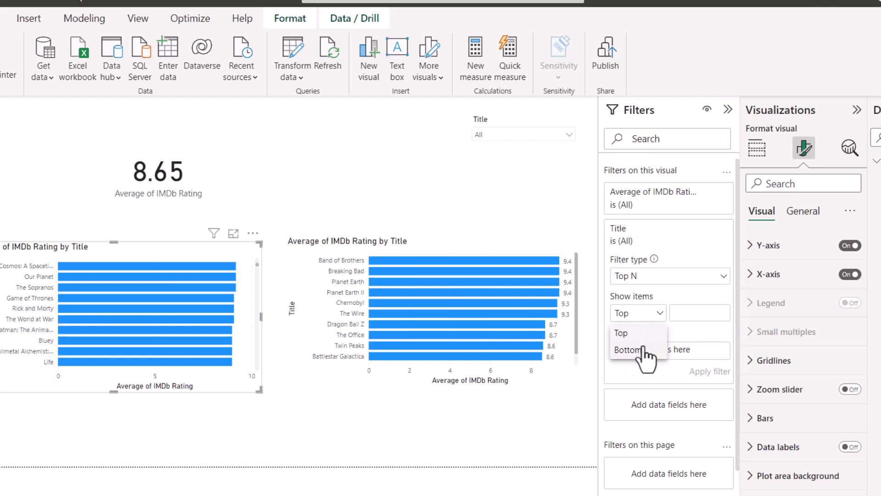
{"action": "left_click", "coordinate": [645, 350]}
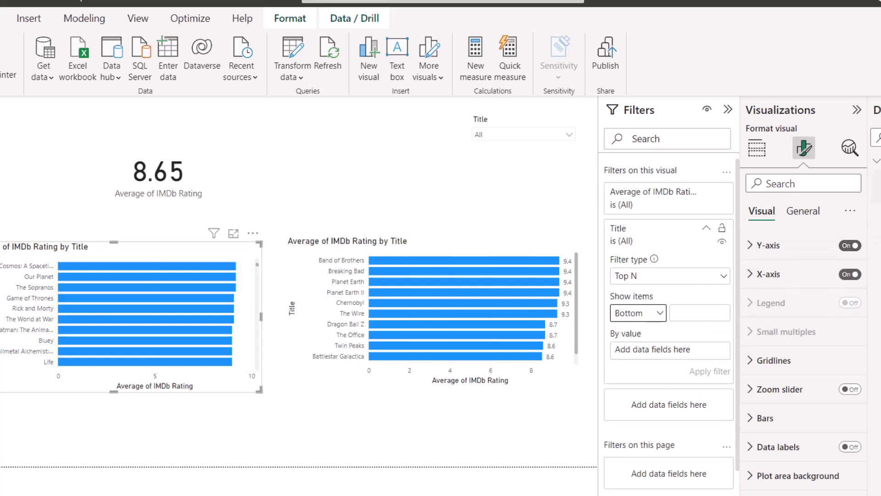
{"action": "left_click_drag", "start_coordinate": [875, 178], "coordinate": [681, 345]}
{"action": "left_click", "coordinate": [689, 316]}
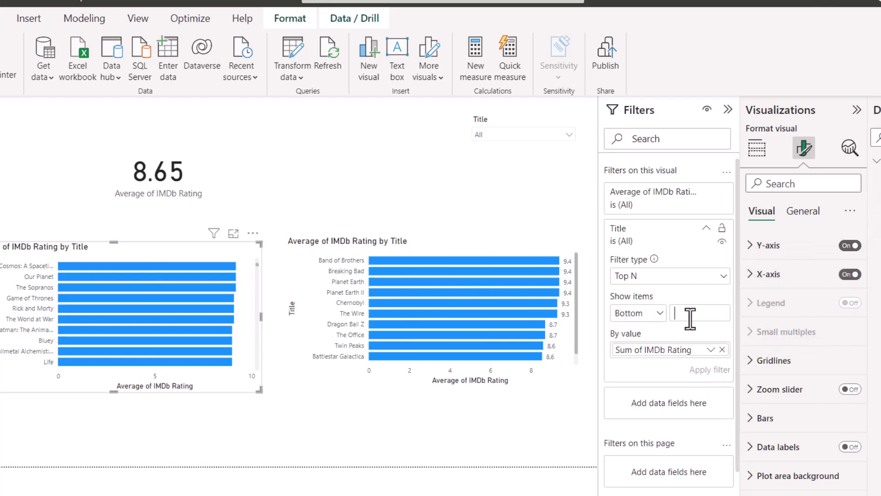
{"action": "type", "text": "10"}
{"action": "left_click", "coordinate": [712, 370]}
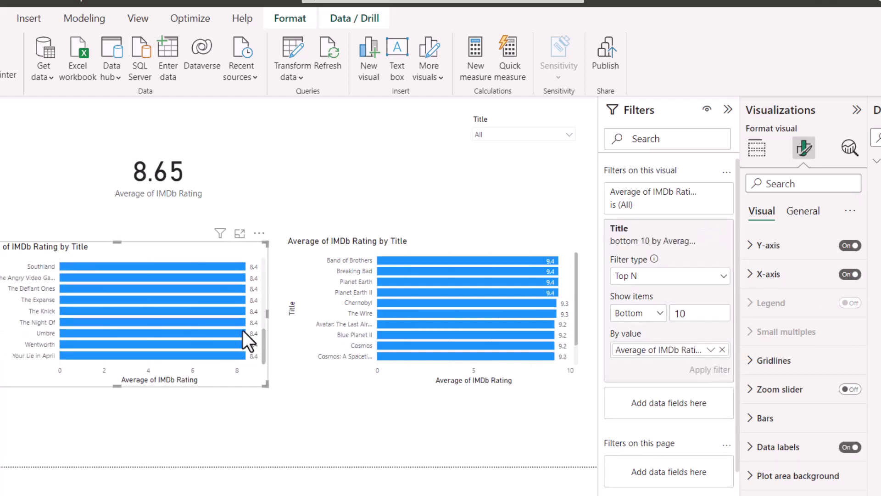
Scroll the report page to review the Bottom 10 chart's 8.4 labels.
{"action": "scroll", "coordinate": [228, 340], "scroll_direction": "up", "scroll_amount": 5}
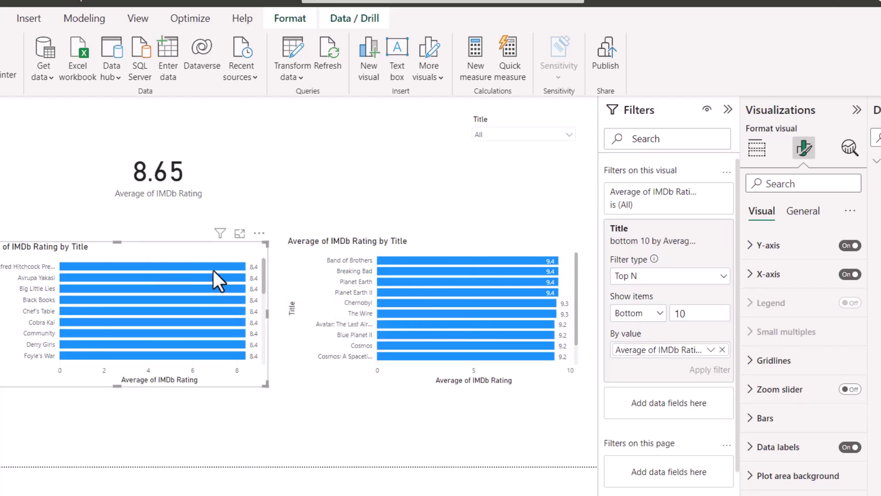
{"action": "scroll", "coordinate": [201, 296], "scroll_direction": "down", "scroll_amount": 5}
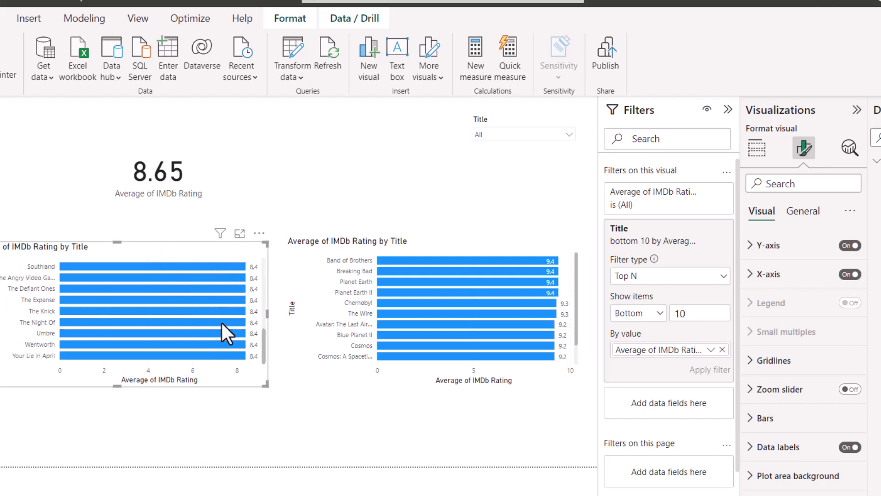
{"action": "mouse_move", "coordinate": [221, 320]}
{"action": "scroll", "coordinate": [223, 320], "scroll_direction": "up", "scroll_amount": 5}
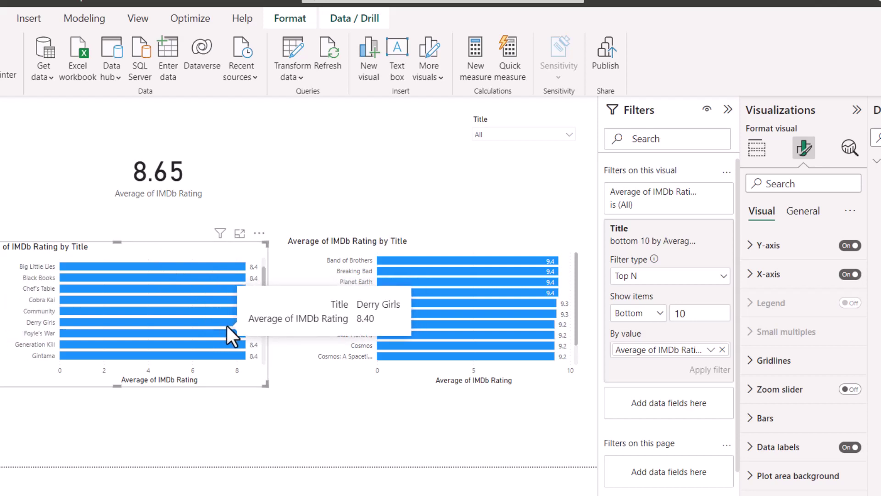
{"action": "scroll", "coordinate": [227, 324], "scroll_direction": "up", "scroll_amount": 2}
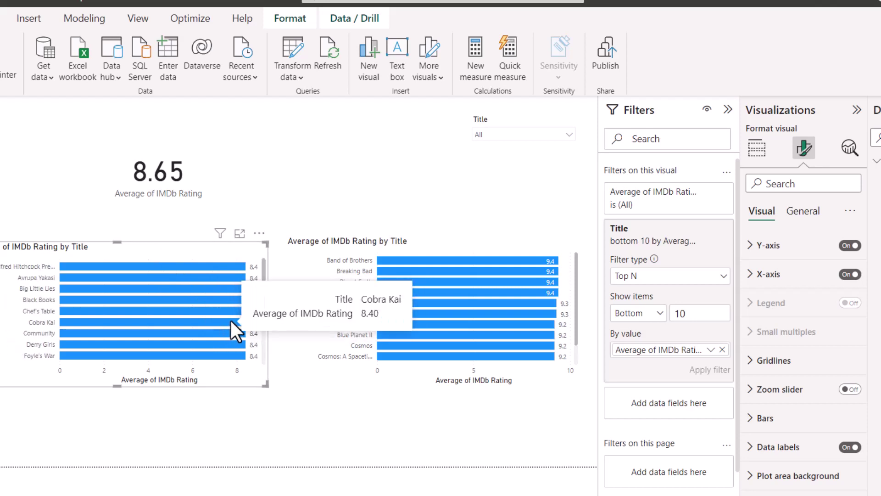
{"action": "left_click", "coordinate": [345, 175]}
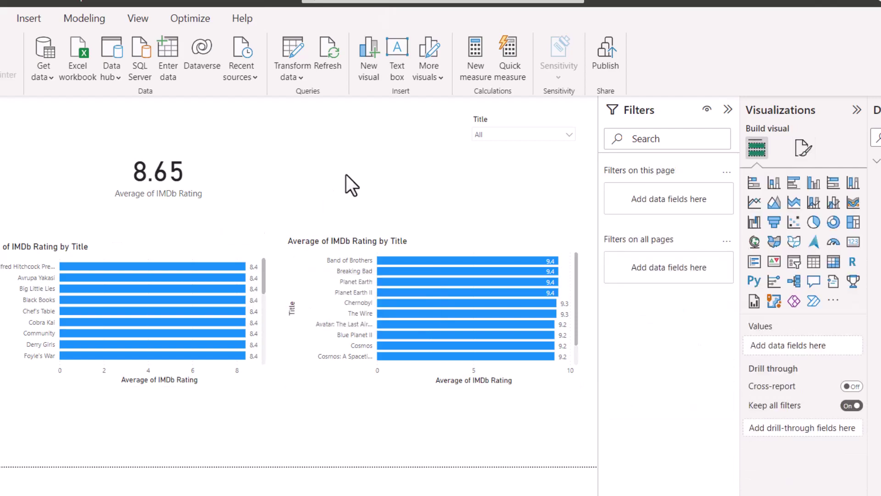